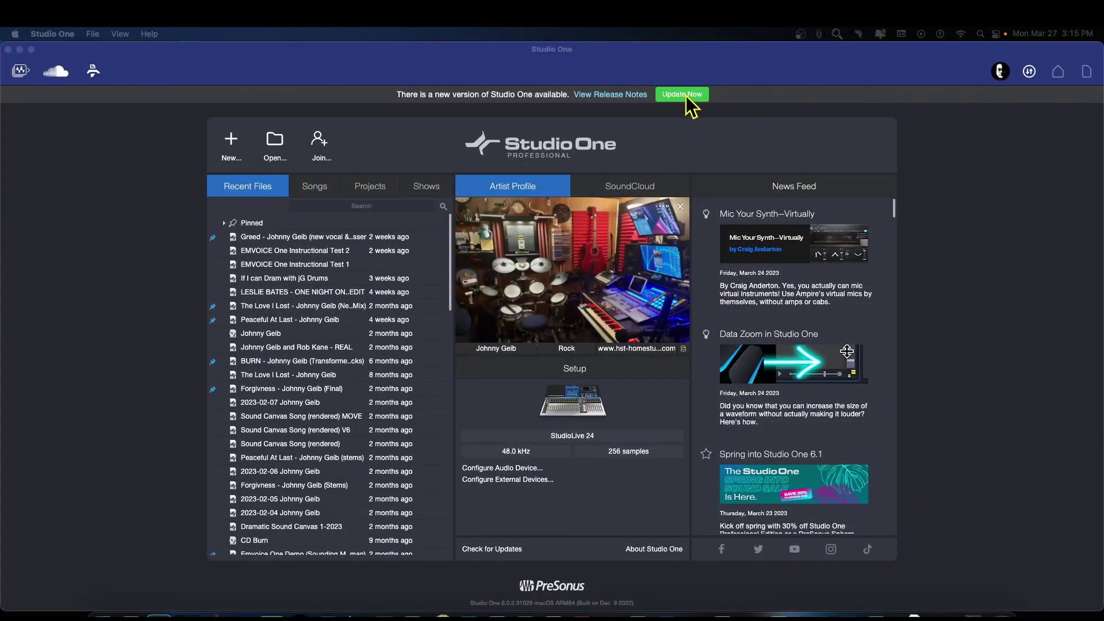
Start the Studio One 6 installer download from the Update Now banner into Transfers
{"action": "left_click", "coordinate": [435, 80]}
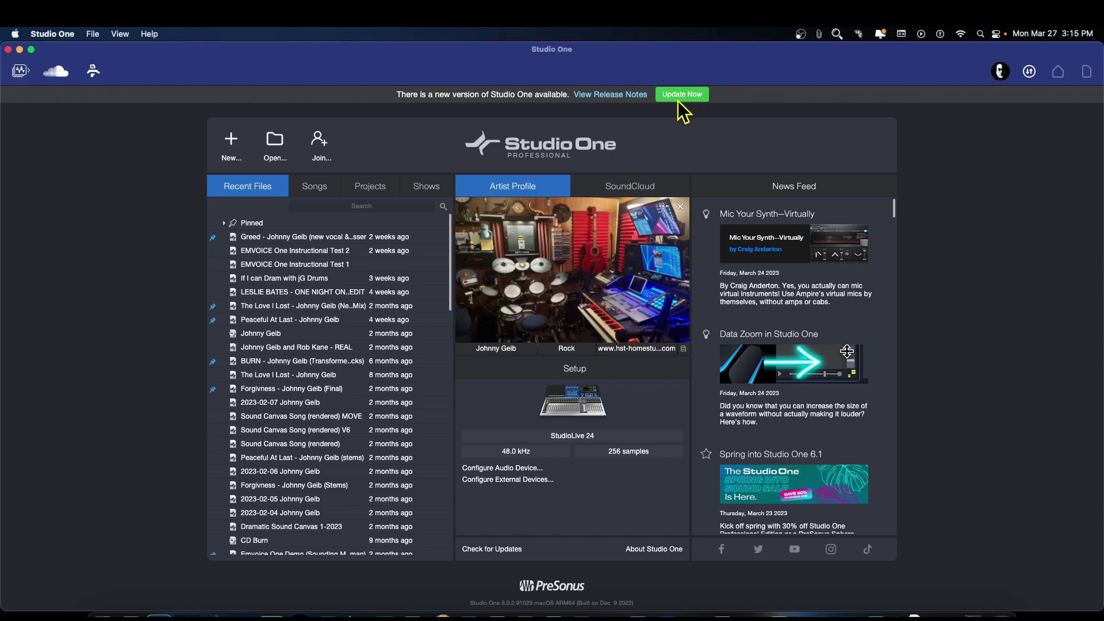
{"action": "left_click", "coordinate": [149, 35]}
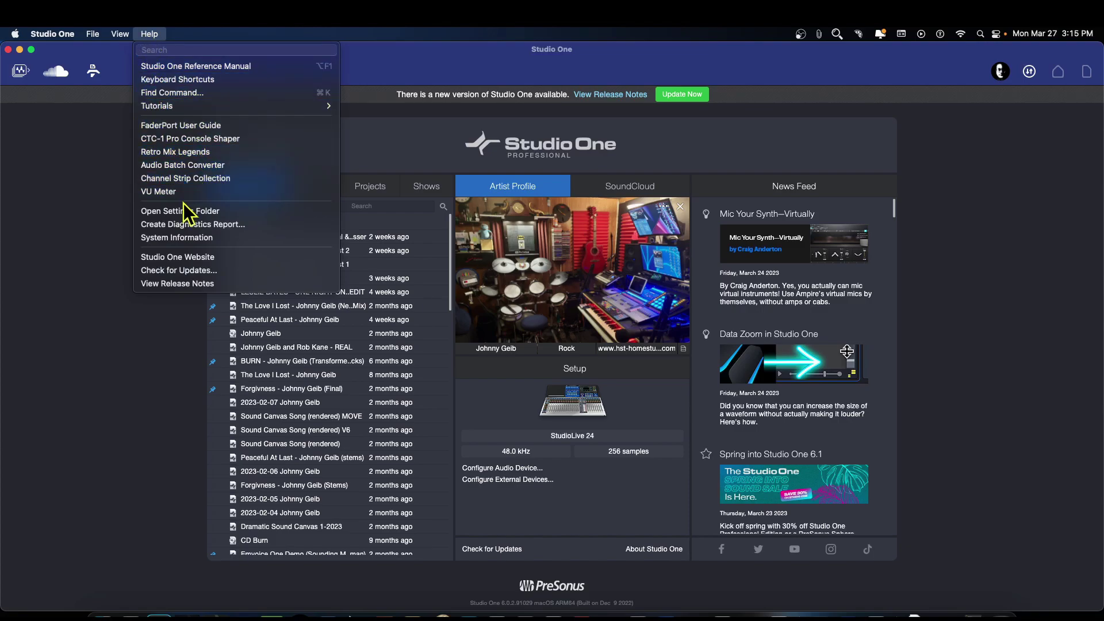
{"action": "left_click", "coordinate": [158, 337]}
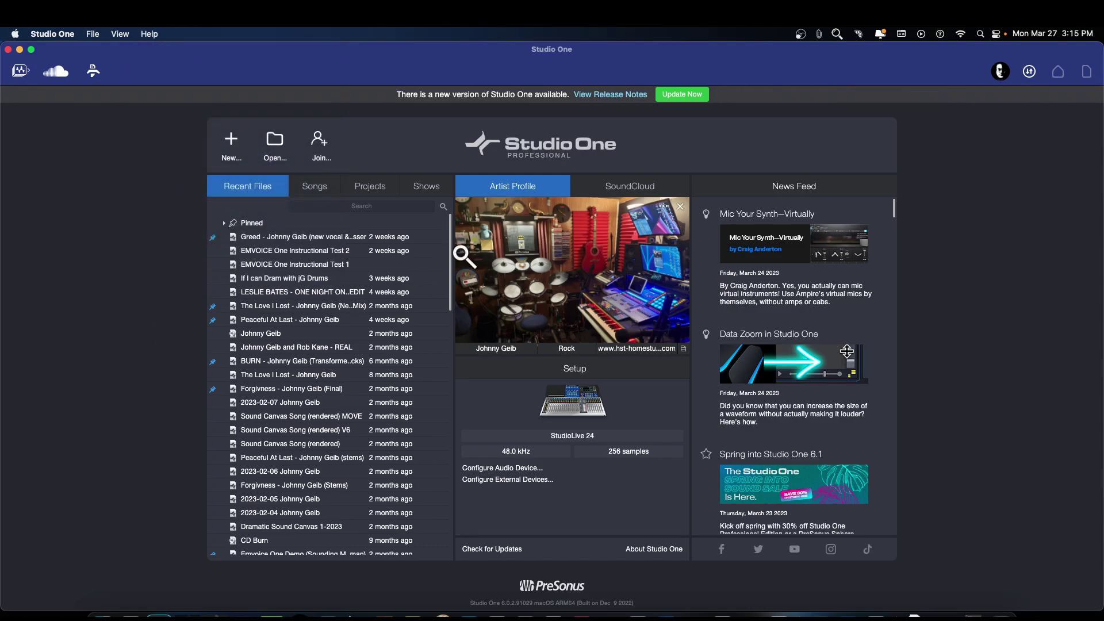
{"action": "left_click", "coordinate": [681, 94]}
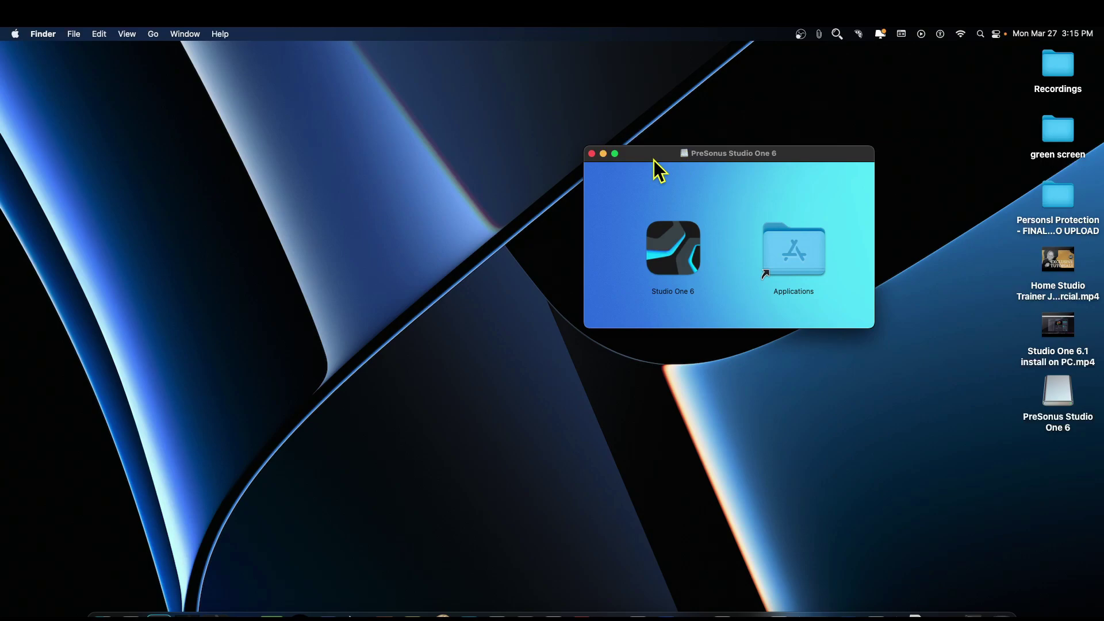
Copy Studio One 6 into Applications, choosing Keep Both to retain the older copy
{"action": "left_click_drag", "start_coordinate": [654, 160], "coordinate": [517, 186]}
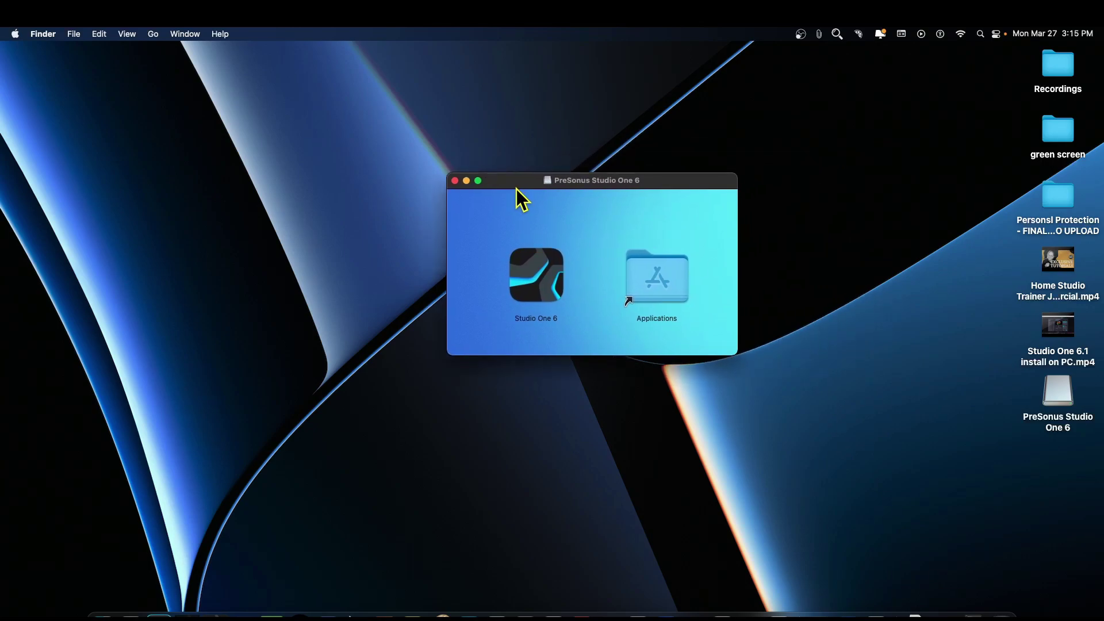
{"action": "left_click", "coordinate": [541, 283]}
{"action": "left_click_drag", "start_coordinate": [540, 283], "coordinate": [658, 290]}
{"action": "left_click_drag", "start_coordinate": [367, 433], "coordinate": [613, 291]}
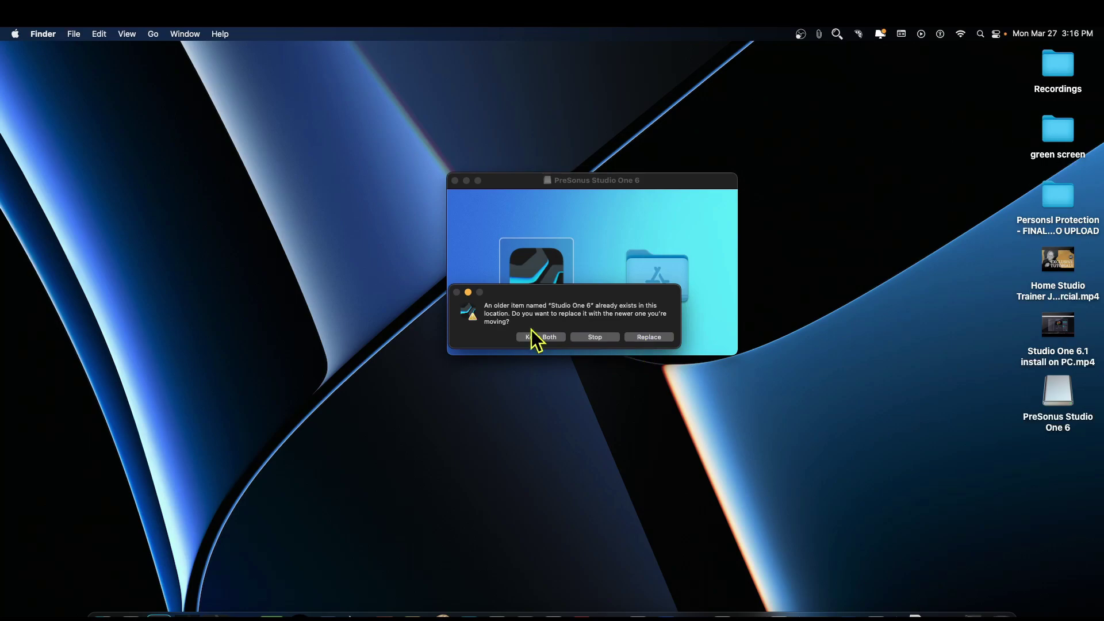
{"action": "left_click", "coordinate": [547, 338]}
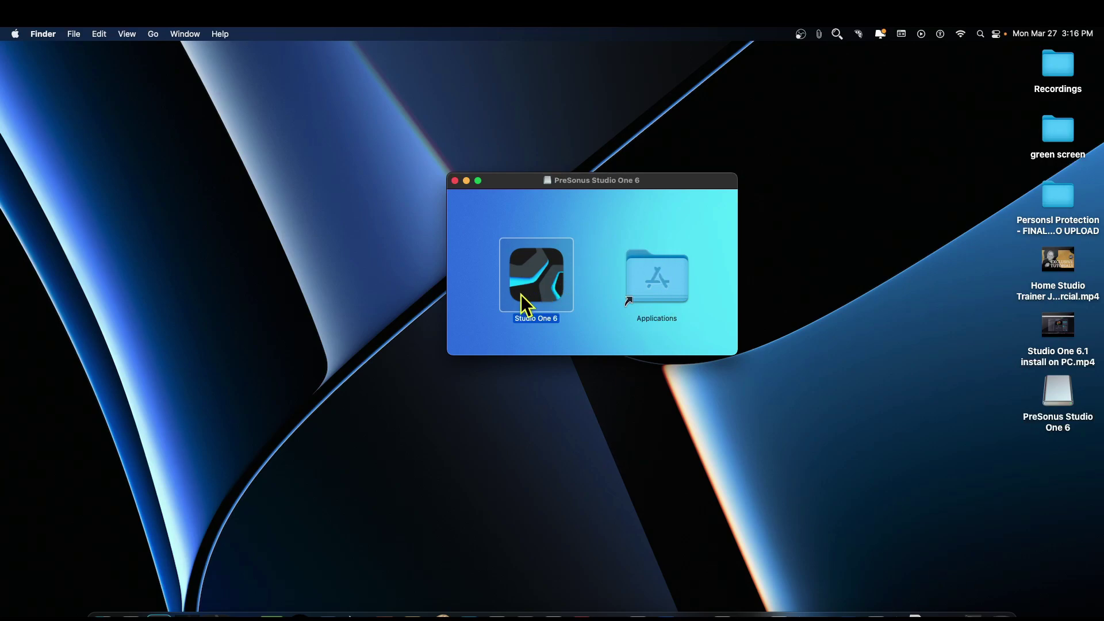
Close the installer window and eject the PreSonus Studio One 6 disk image
{"action": "left_click", "coordinate": [455, 181]}
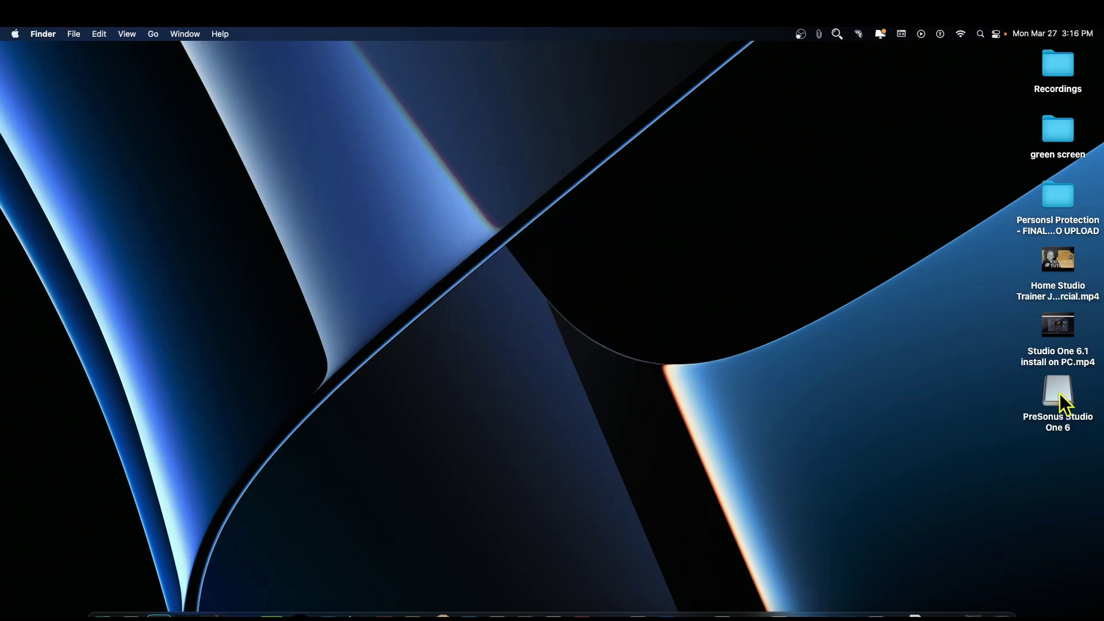
{"action": "right_click", "coordinate": [1059, 392]}
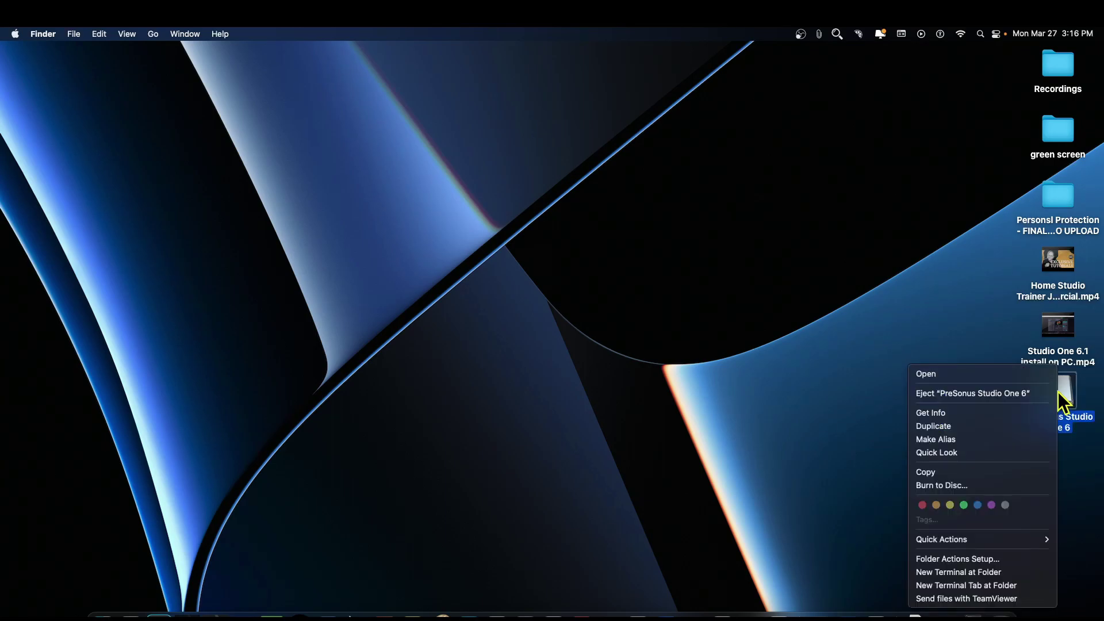
{"action": "left_click", "coordinate": [965, 393]}
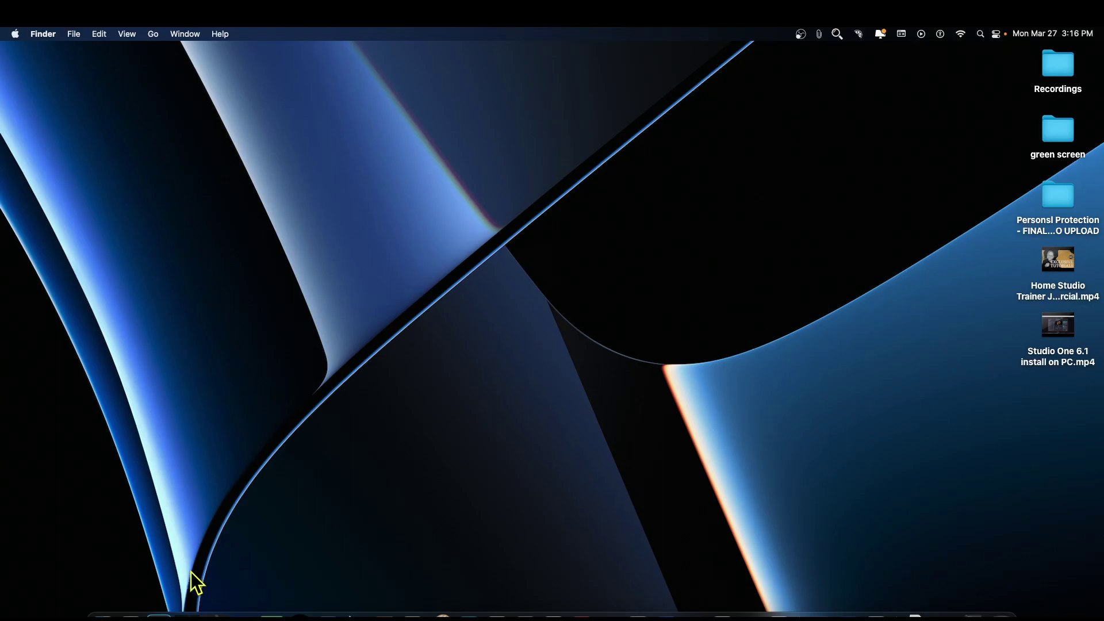
Launch Studio One 6.1 from the Applications folder in a new Finder window
{"action": "left_click", "coordinate": [102, 614]}
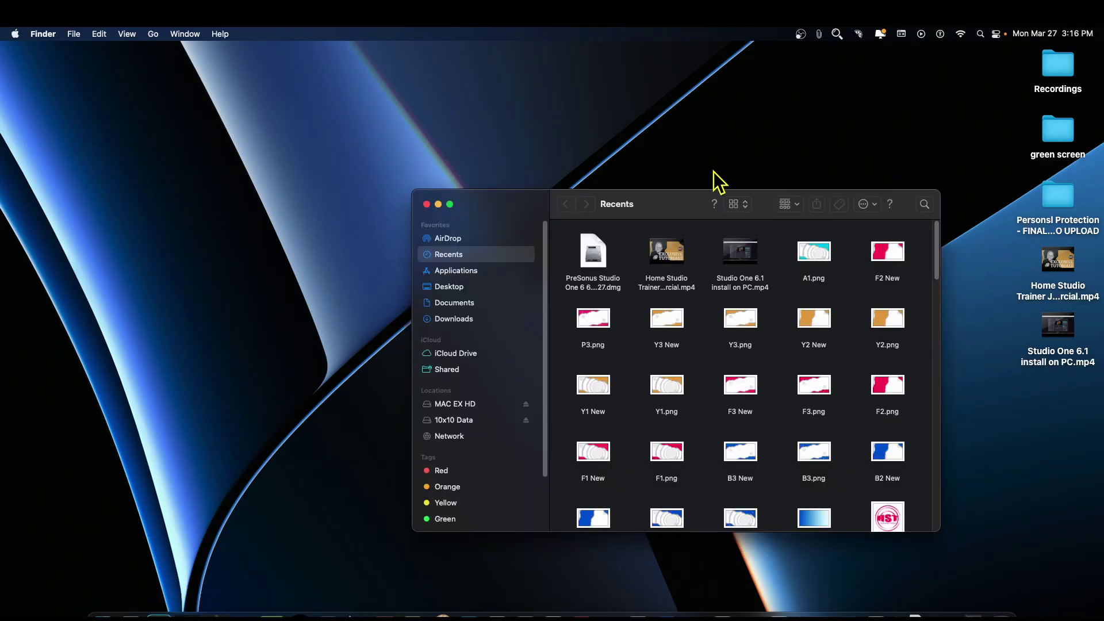
{"action": "left_click", "coordinate": [454, 271]}
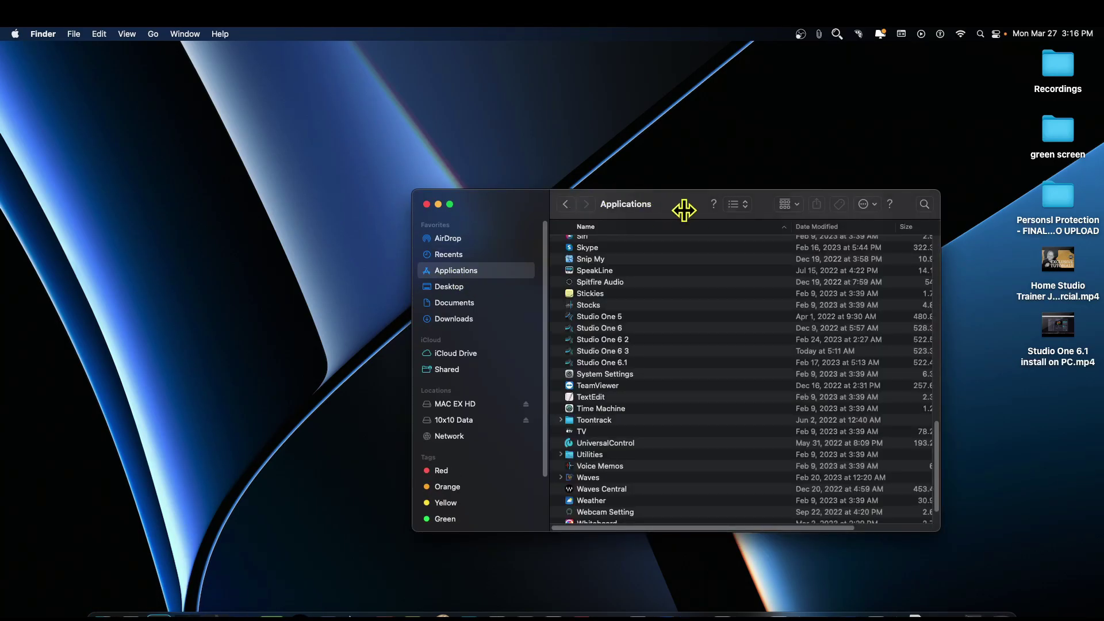
{"action": "left_click_drag", "start_coordinate": [682, 210], "coordinate": [617, 167]}
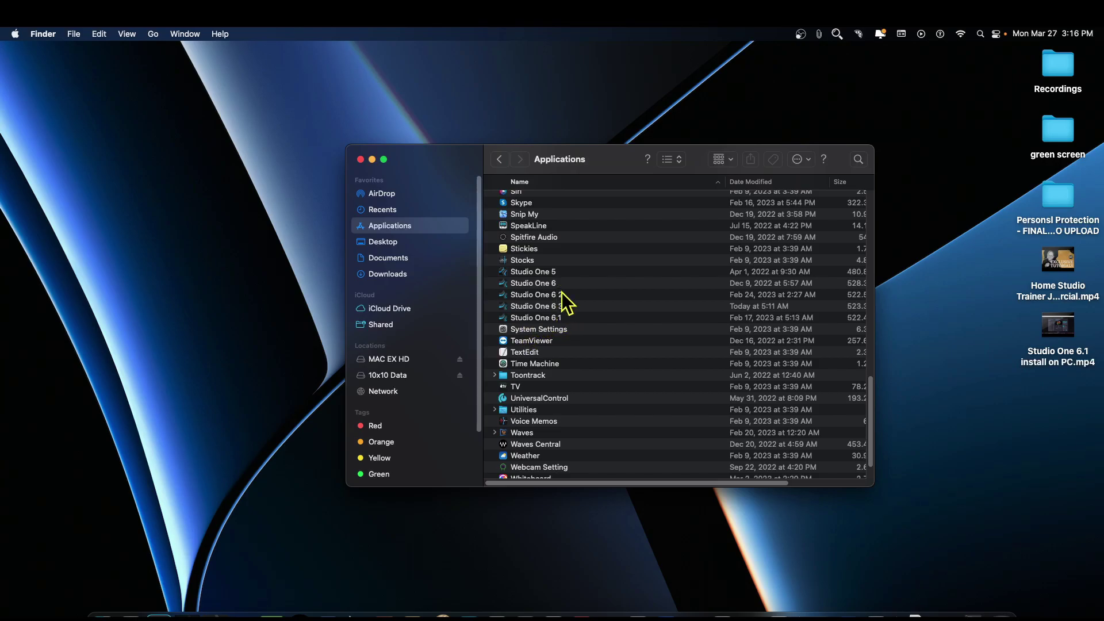
{"action": "left_click", "coordinate": [543, 320]}
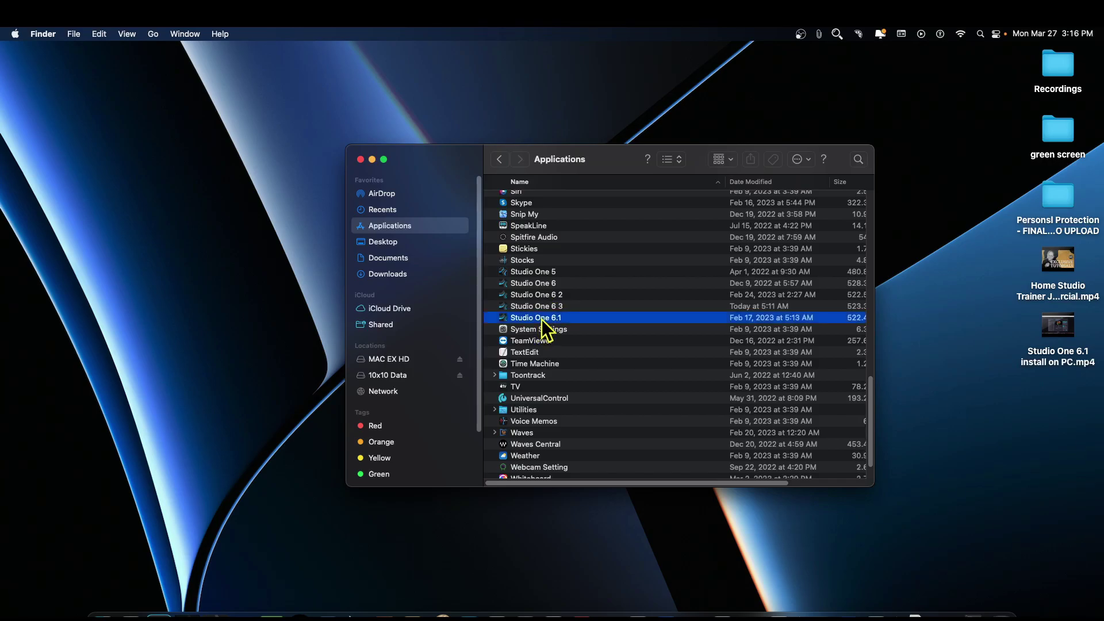
{"action": "double_click", "coordinate": [542, 319]}
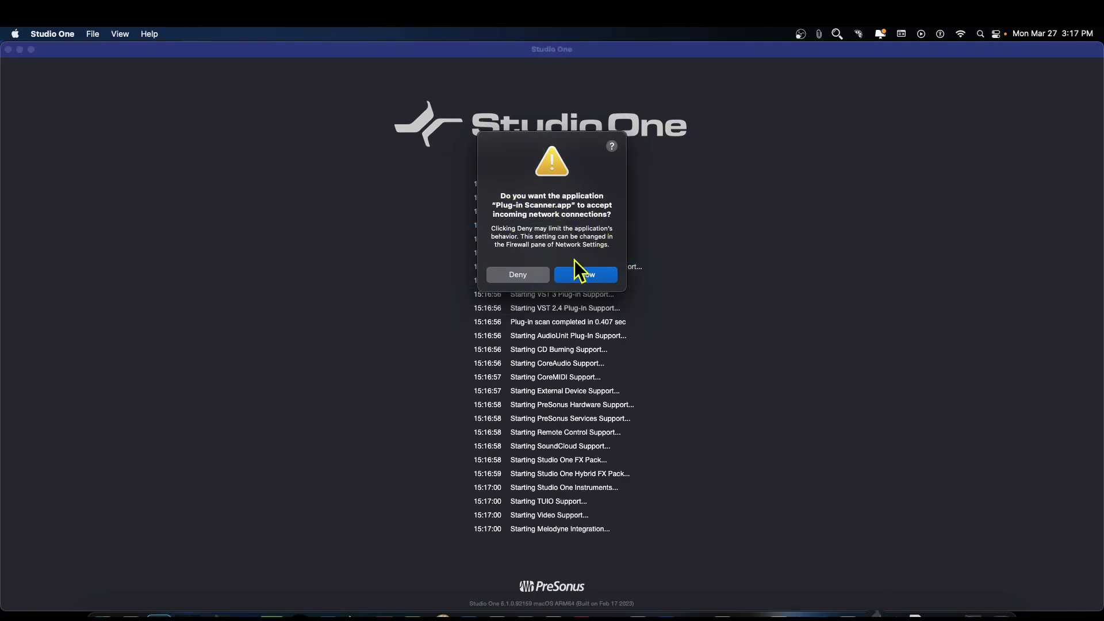
Allow Plug-in Scanner network connections and remove old Studio One 6 from the Dock
{"action": "left_click", "coordinate": [595, 277]}
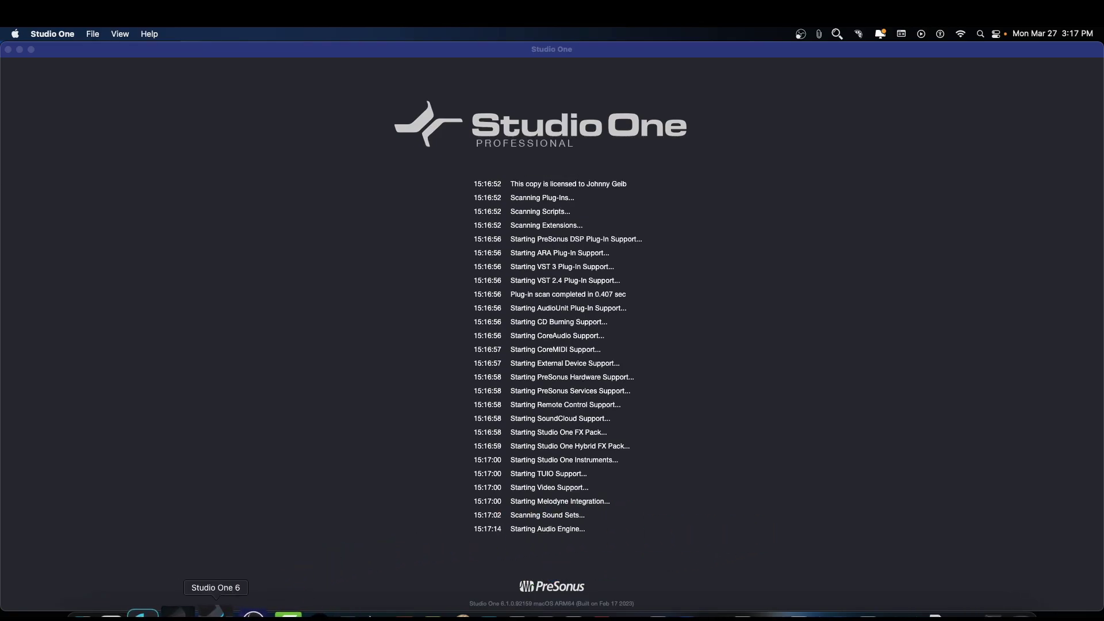
{"action": "right_click", "coordinate": [216, 612]}
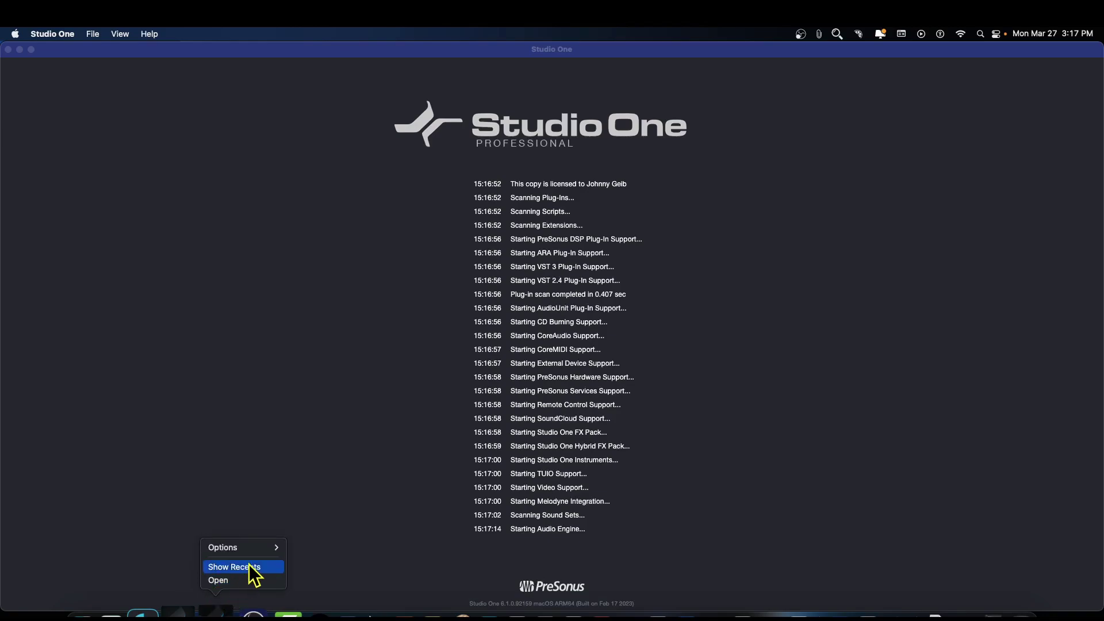
{"action": "mouse_move", "coordinate": [266, 553]}
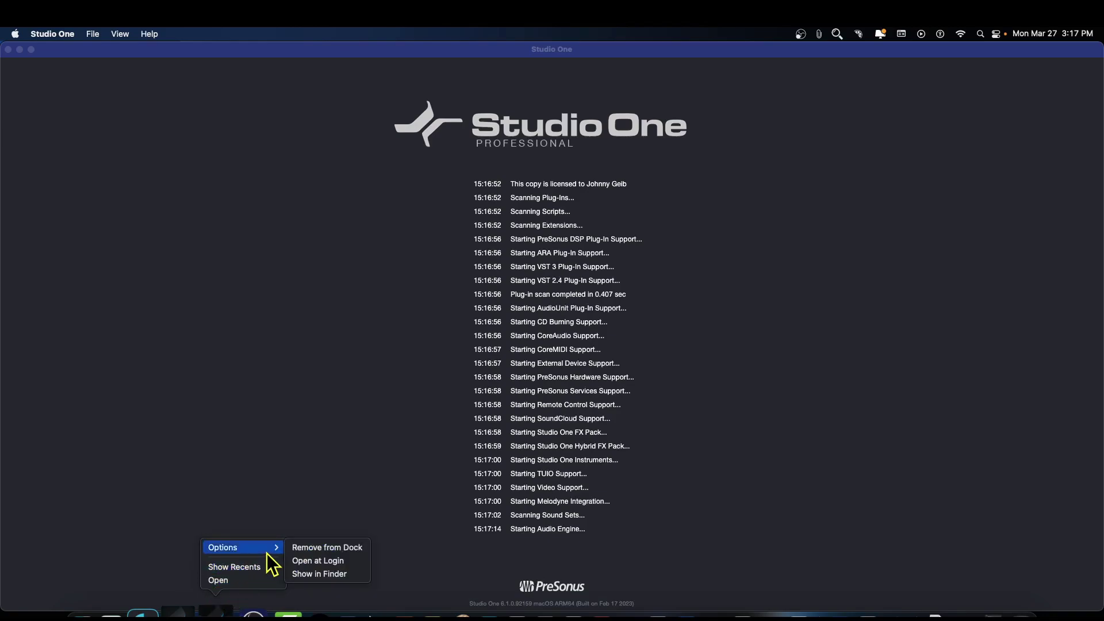
{"action": "left_click", "coordinate": [349, 548]}
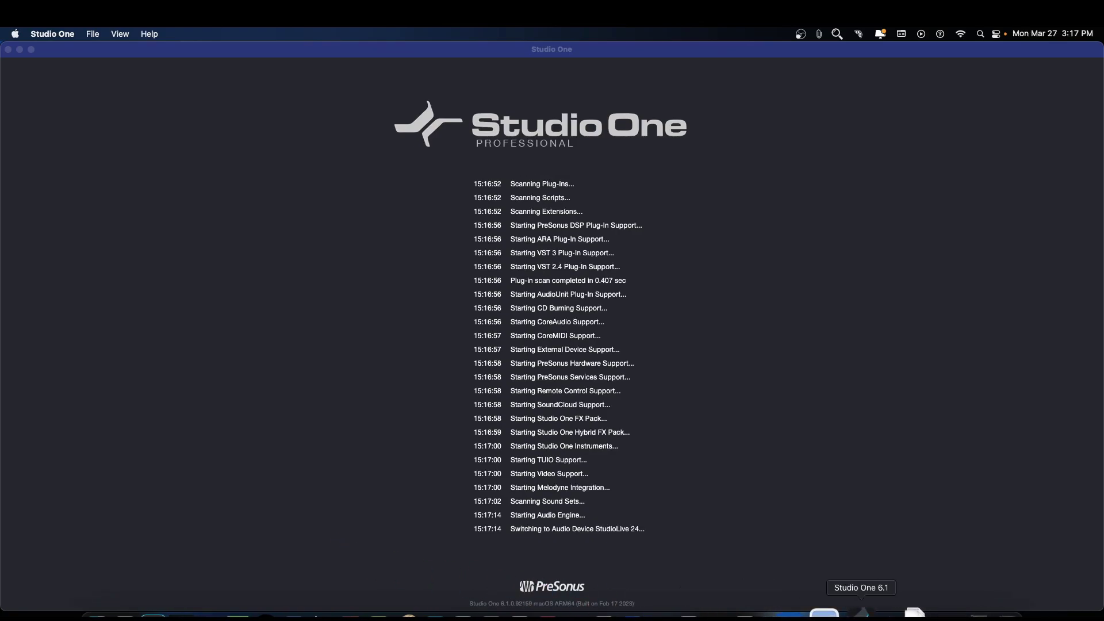
Set the running Studio One 6.1 to Keep in Dock
{"action": "right_click", "coordinate": [860, 613]}
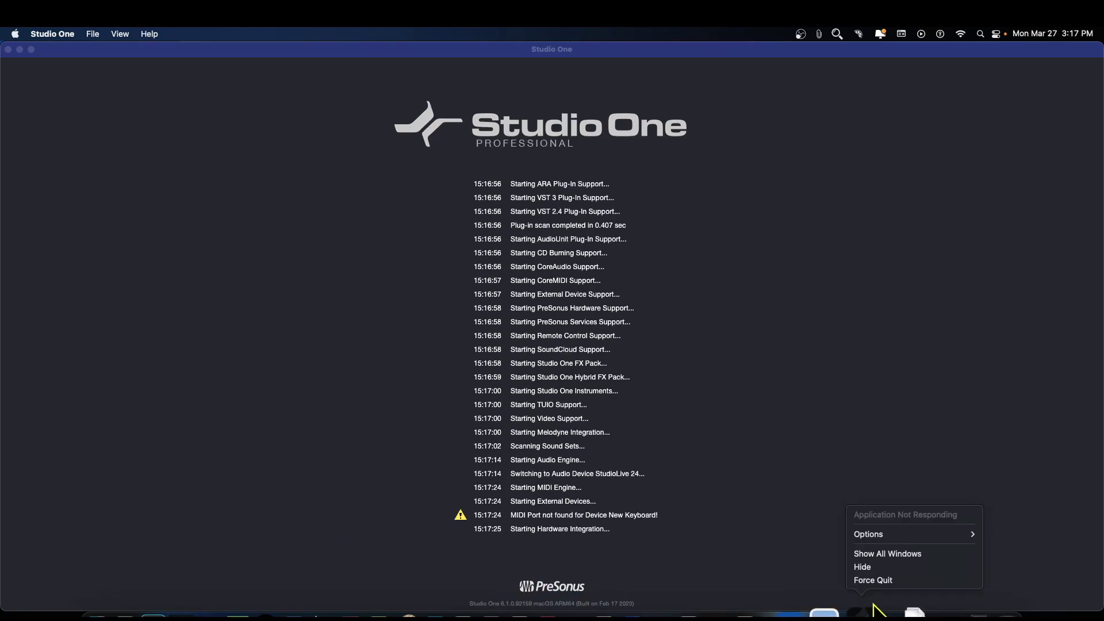
{"action": "mouse_move", "coordinate": [887, 533]}
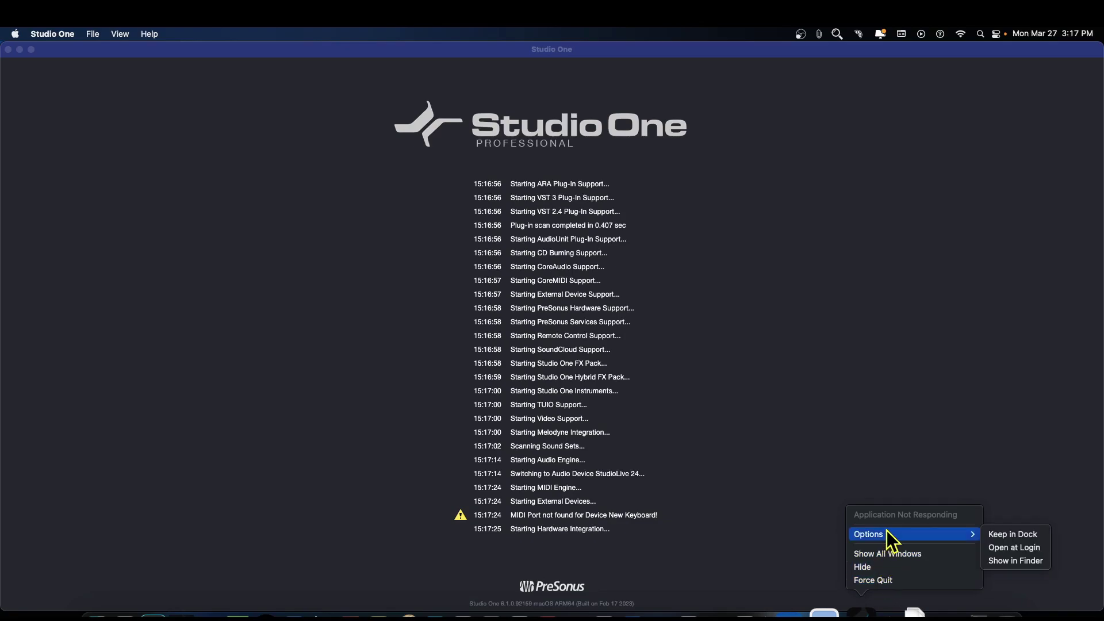
{"action": "left_click", "coordinate": [1010, 534]}
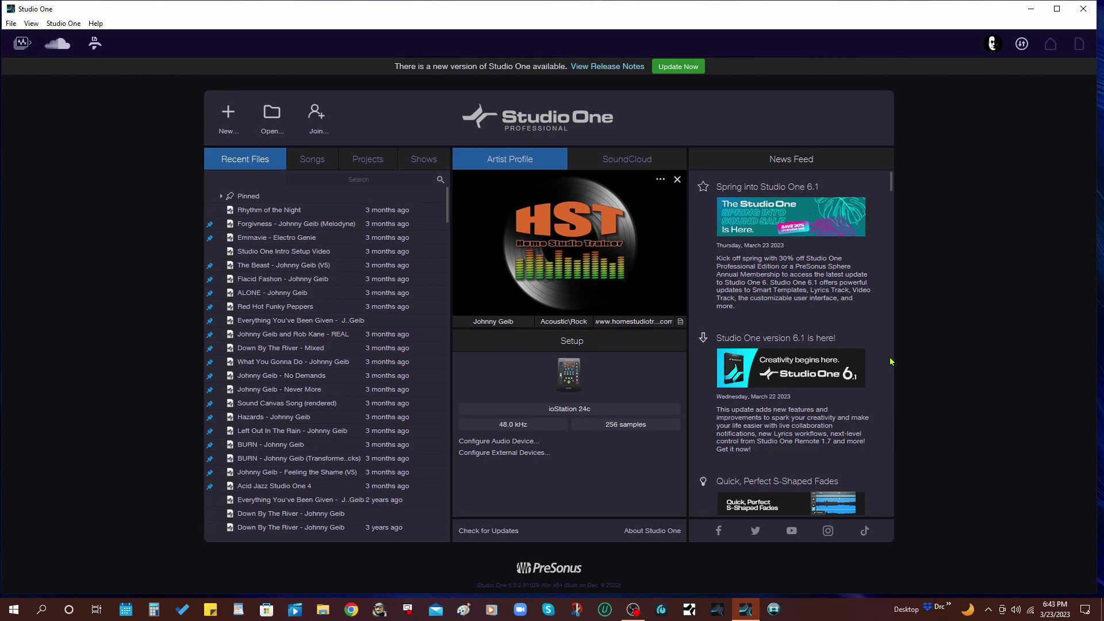
Download the Studio One 6 Installer.exe via Update Now, then leave Studio One for the desktop
{"action": "left_click", "coordinate": [680, 70]}
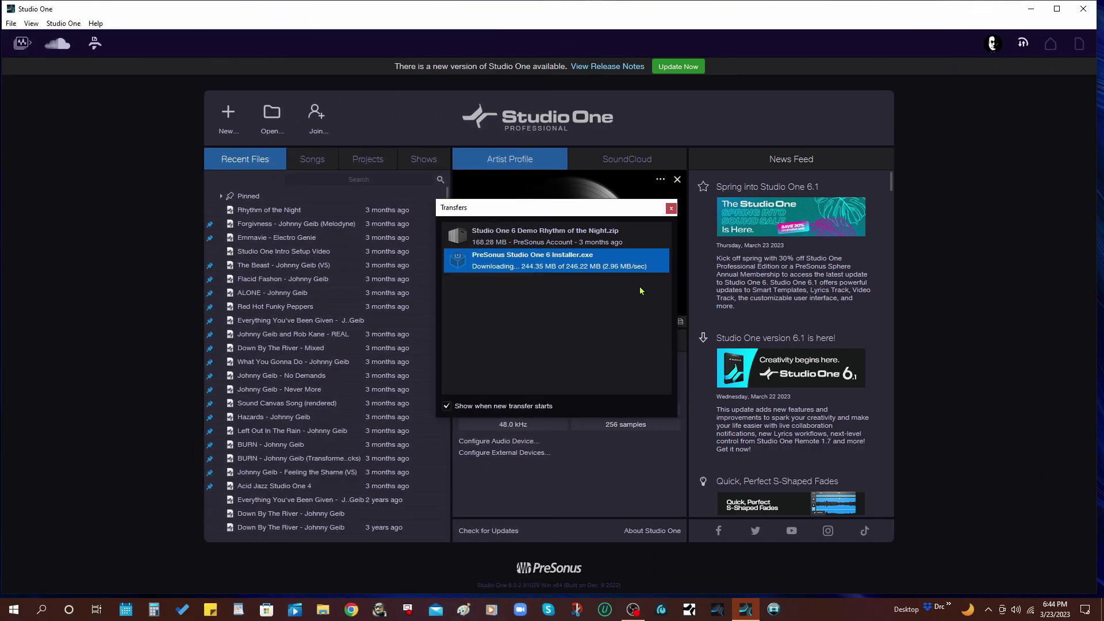
{"action": "key", "text": "super+d"}
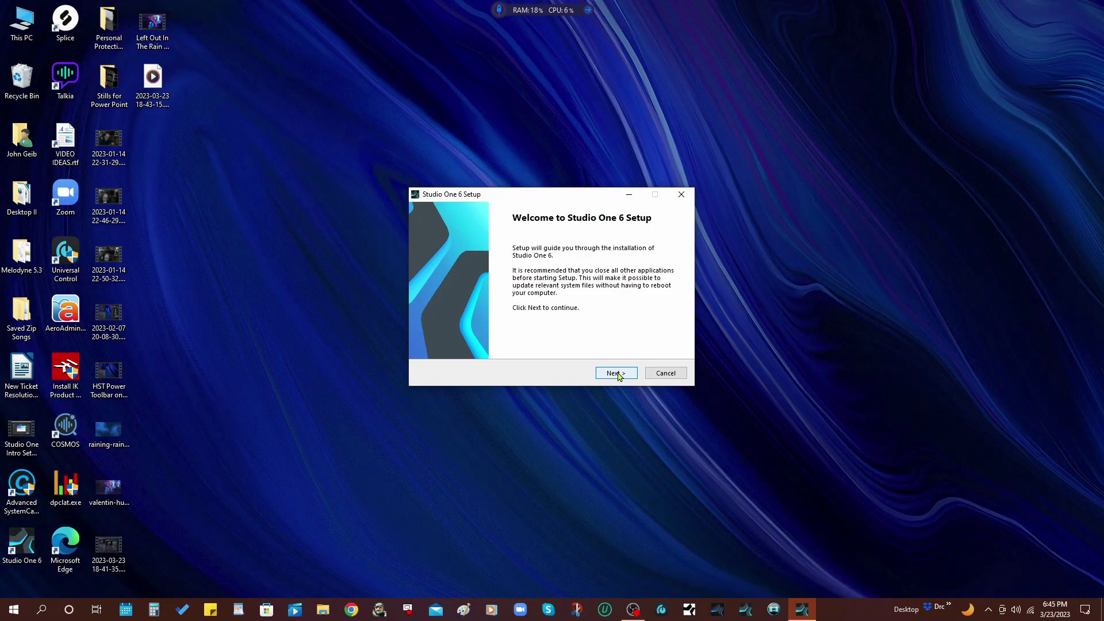
Go past the Setup welcome page and accept the license agreement
{"action": "left_click", "coordinate": [619, 376]}
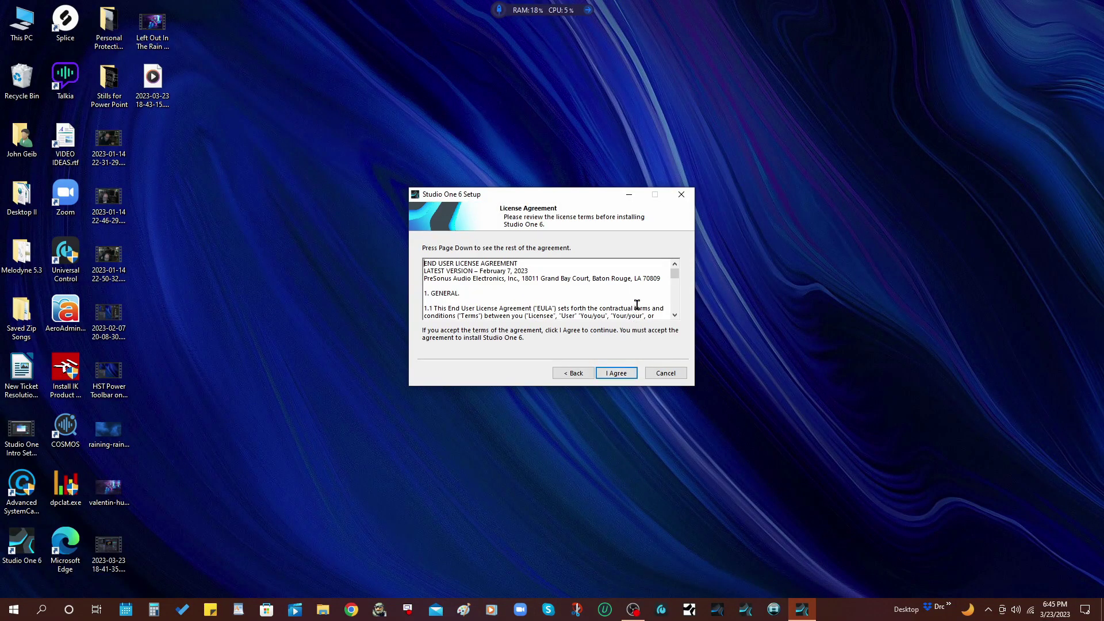
{"action": "scroll", "coordinate": [636, 306], "scroll_direction": "down", "scroll_amount": 10}
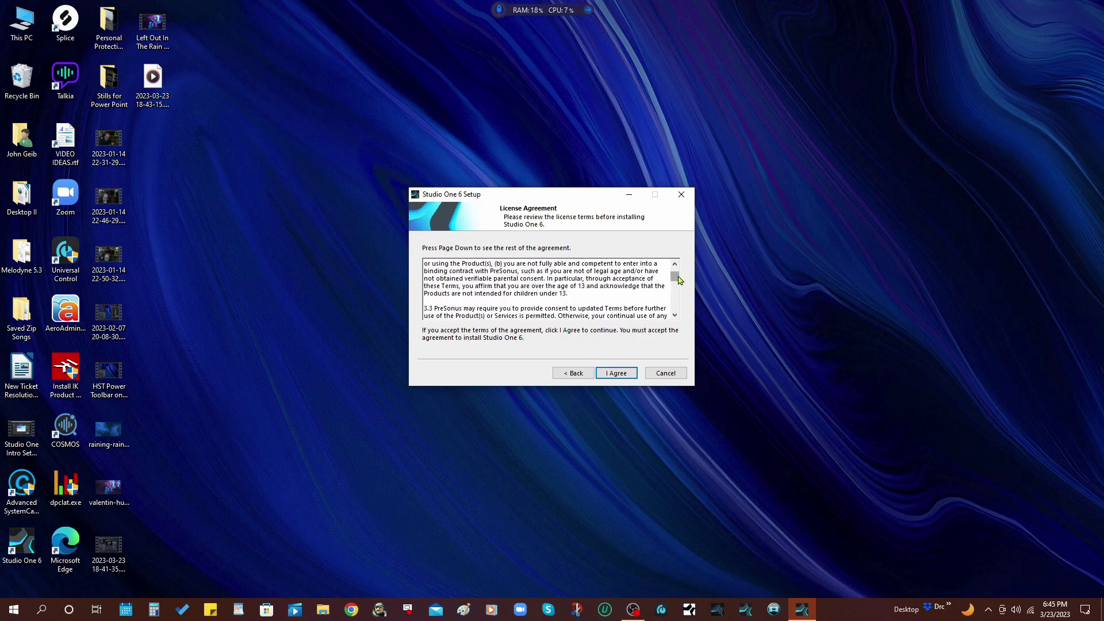
{"action": "left_click_drag", "start_coordinate": [675, 277], "coordinate": [674, 306]}
{"action": "left_click", "coordinate": [622, 375]}
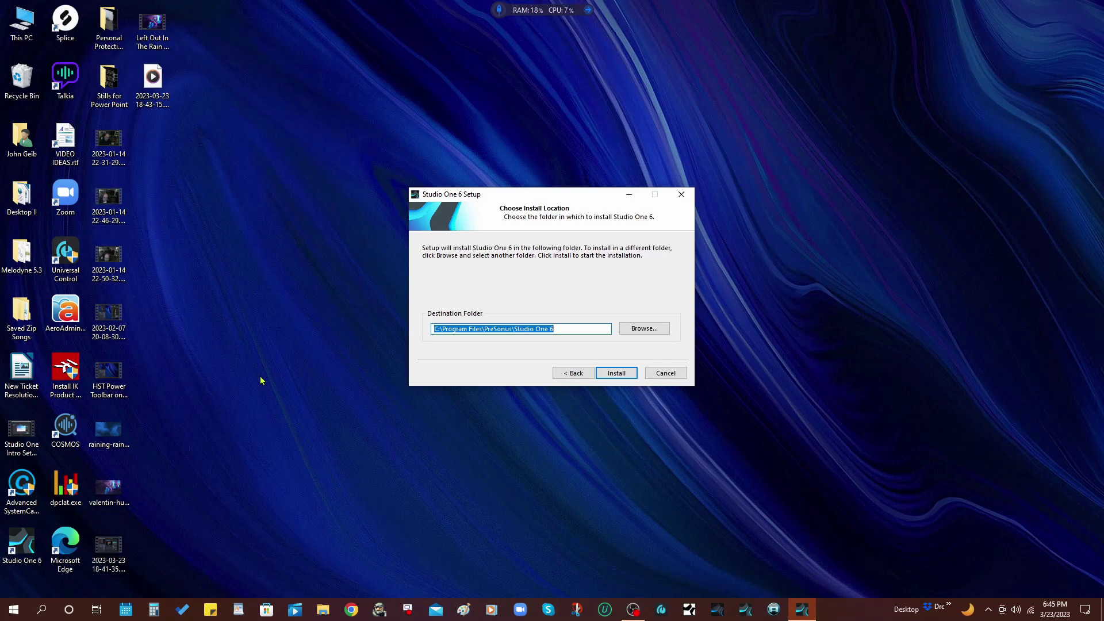
Create a new 'studio one 61' folder inside PreSonus as the install destination
{"action": "left_click", "coordinate": [643, 330]}
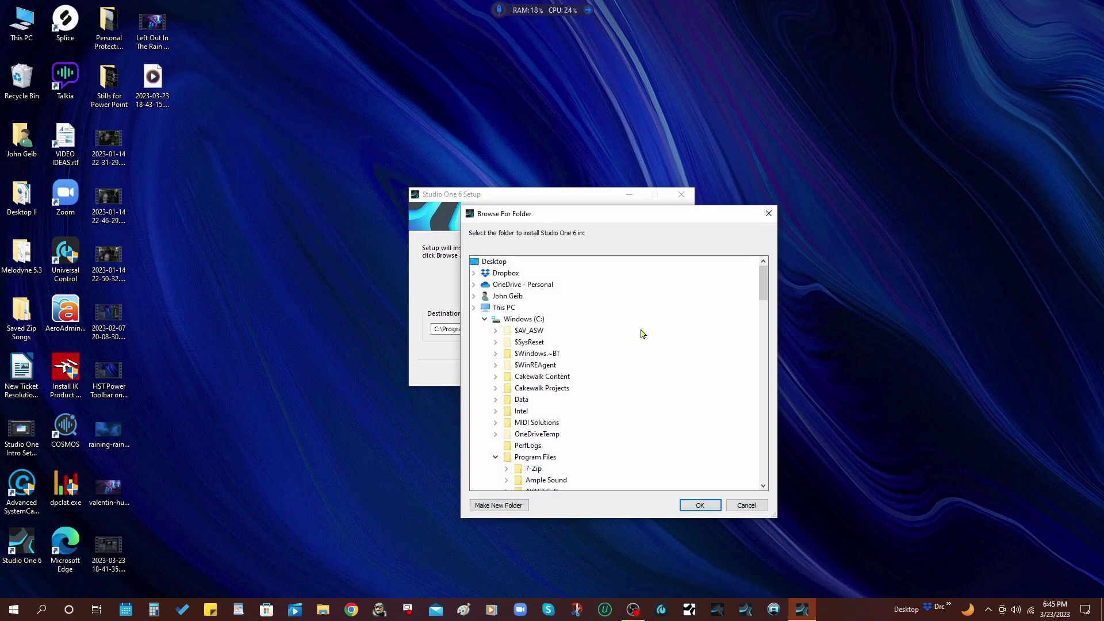
{"action": "scroll", "coordinate": [568, 383], "scroll_direction": "down", "scroll_amount": 15}
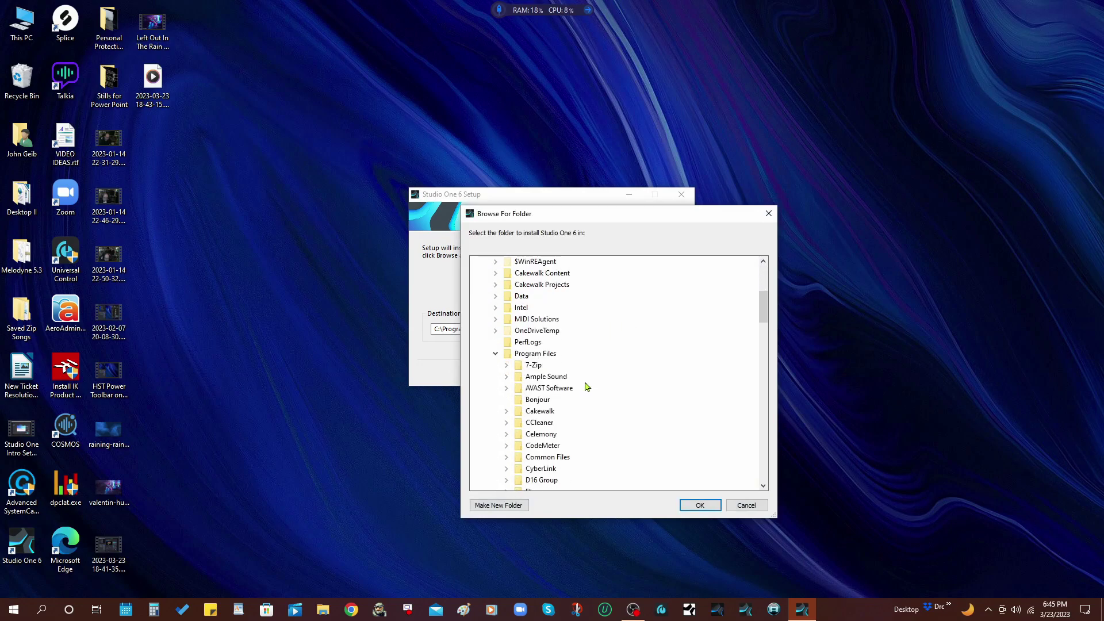
{"action": "scroll", "coordinate": [586, 384], "scroll_direction": "down", "scroll_amount": 5}
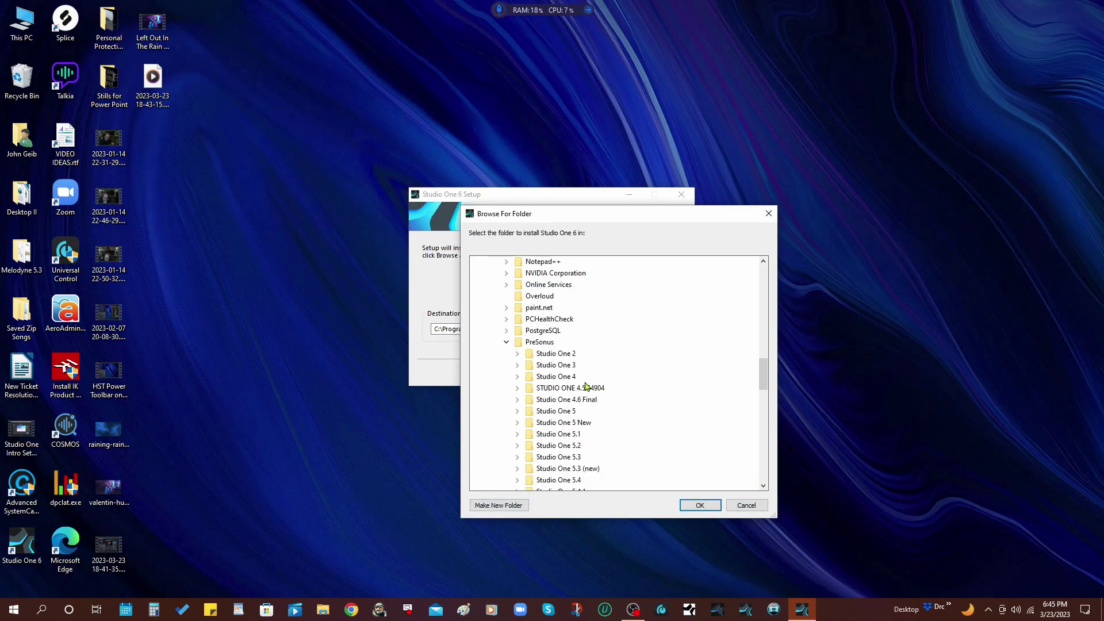
{"action": "scroll", "coordinate": [567, 378], "scroll_direction": "down", "scroll_amount": 3}
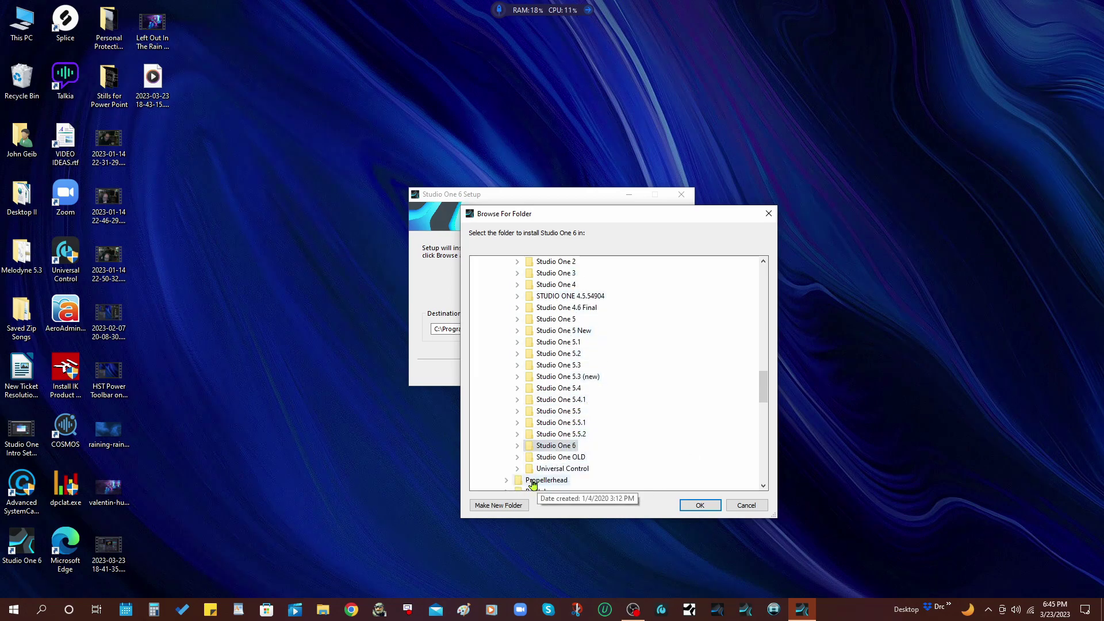
{"action": "scroll", "coordinate": [557, 424], "scroll_direction": "up", "scroll_amount": 4}
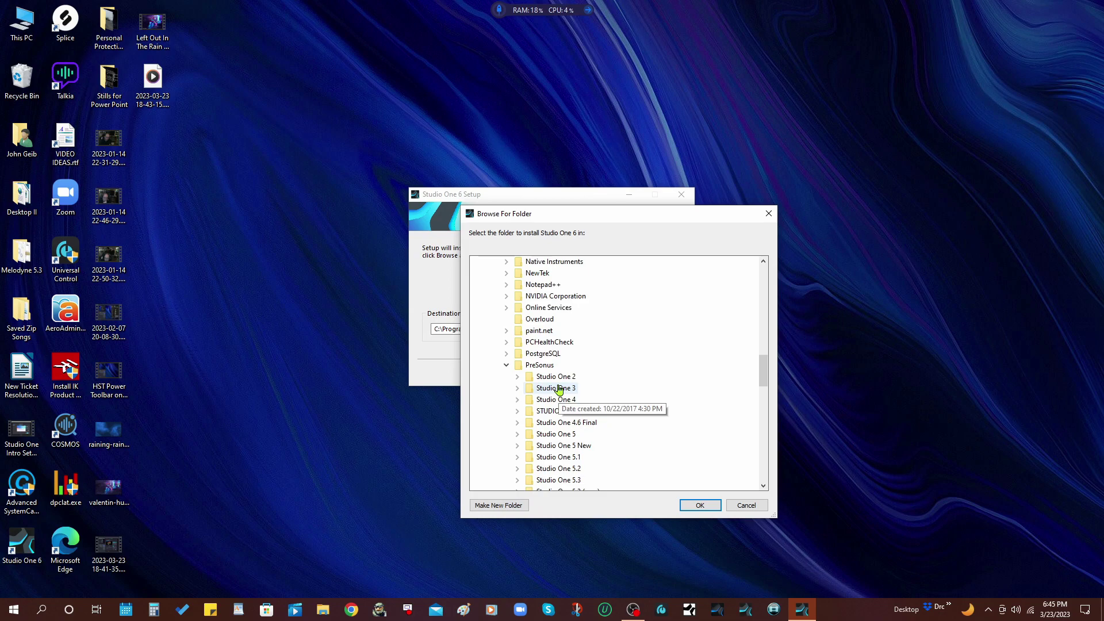
{"action": "left_click", "coordinate": [535, 367]}
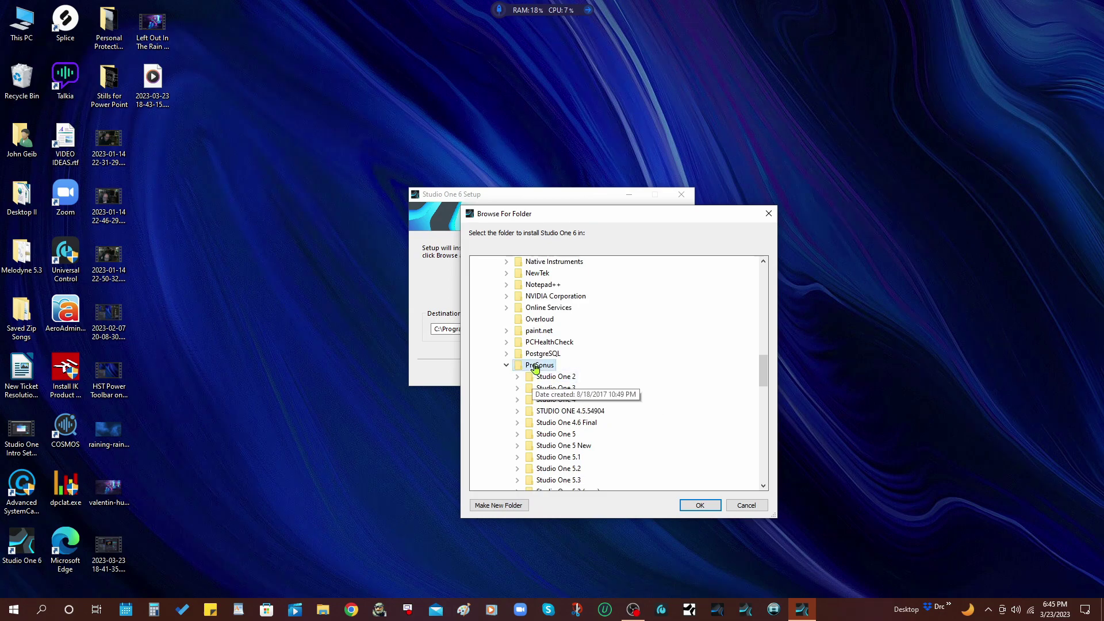
{"action": "left_click", "coordinate": [493, 505]}
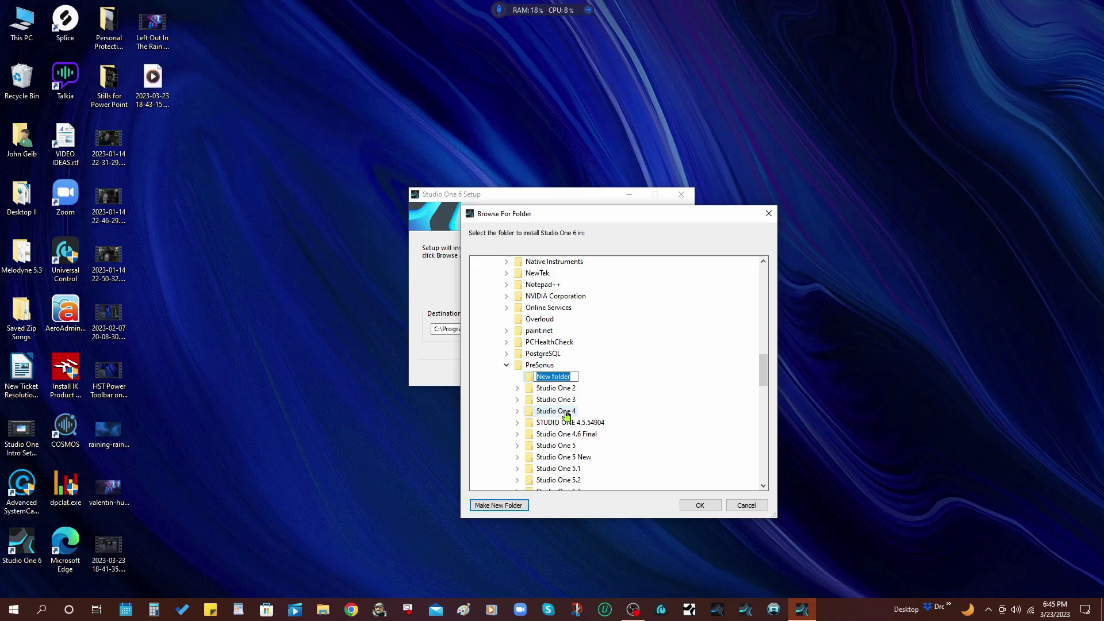
{"action": "type", "text": "stu"}
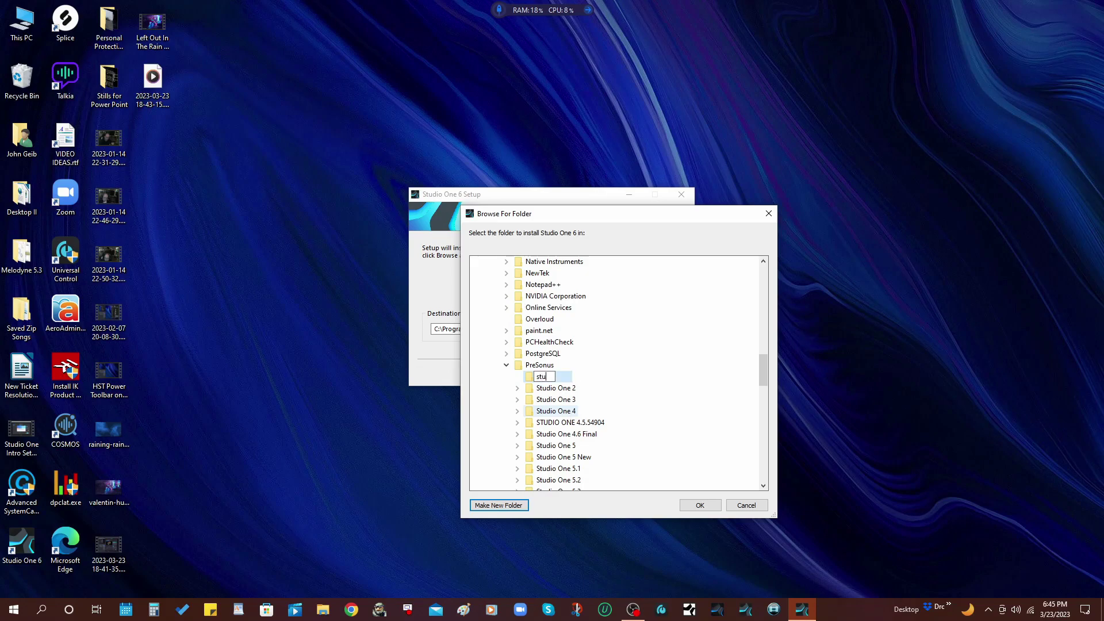
{"action": "type", "text": "dio one 61"}
{"action": "key", "text": "Return"}
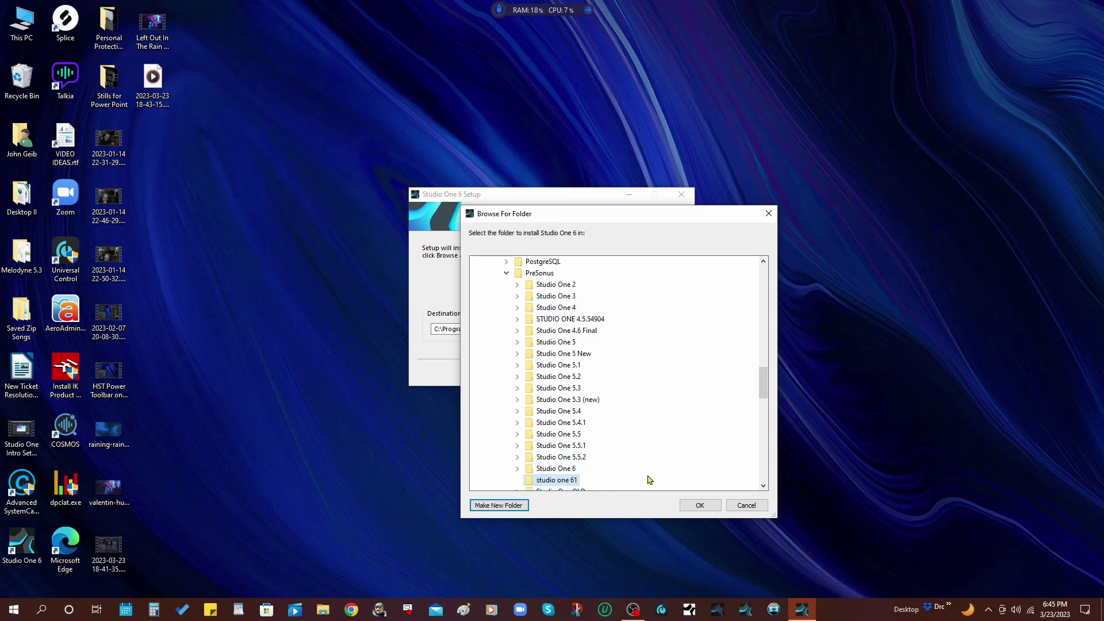
Confirm the studio one 61 location, install Studio One 6, and finish setup
{"action": "left_click", "coordinate": [698, 505]}
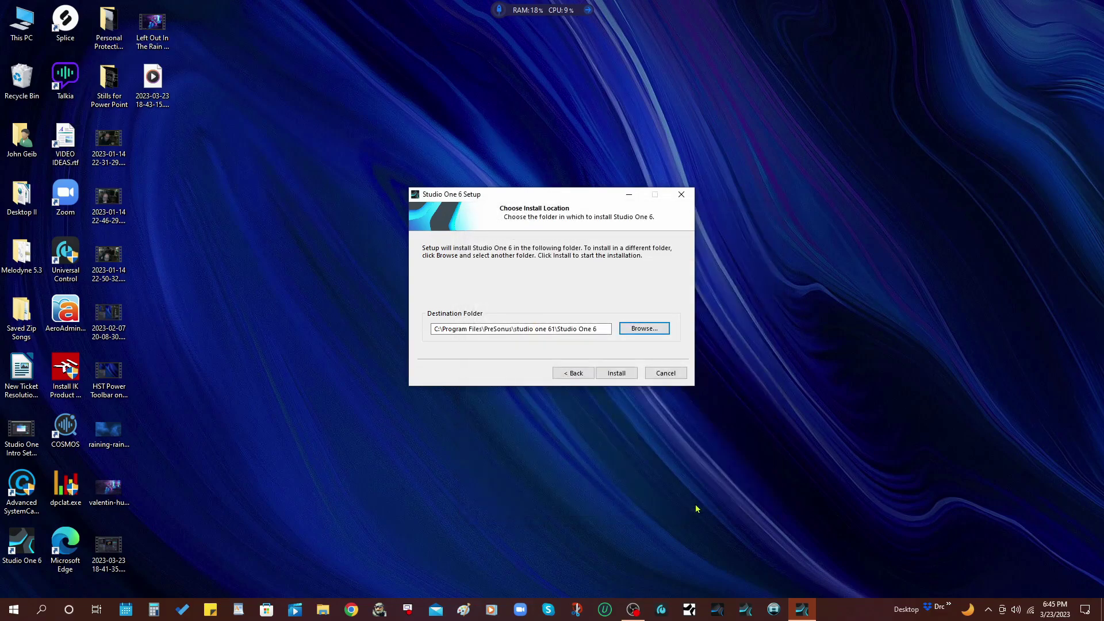
{"action": "left_click", "coordinate": [616, 374]}
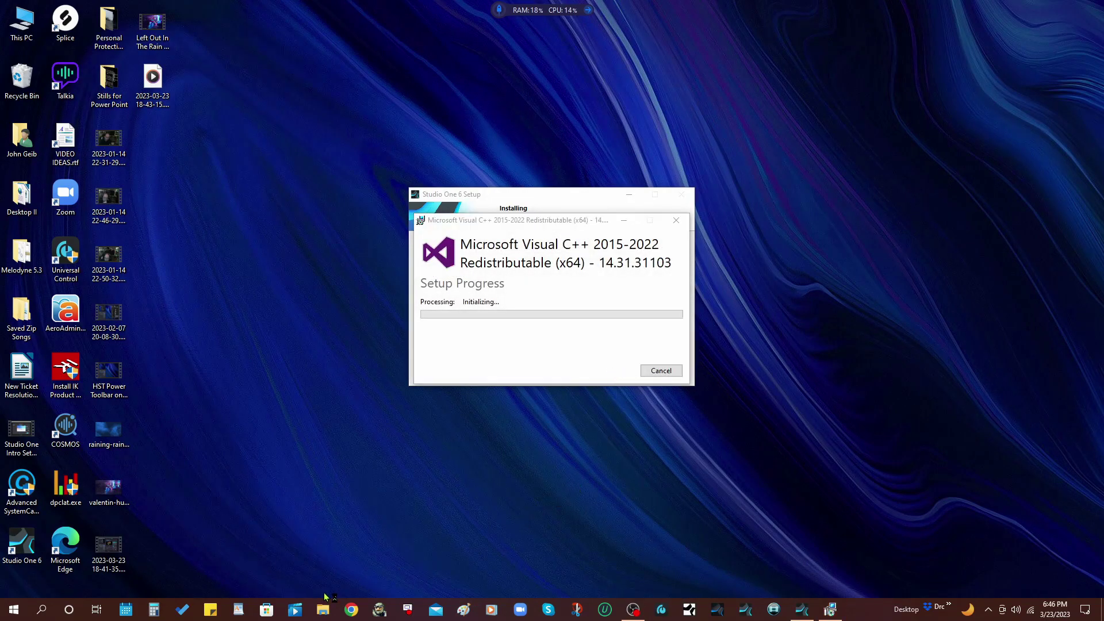
{"action": "mouse_move", "coordinate": [799, 606]}
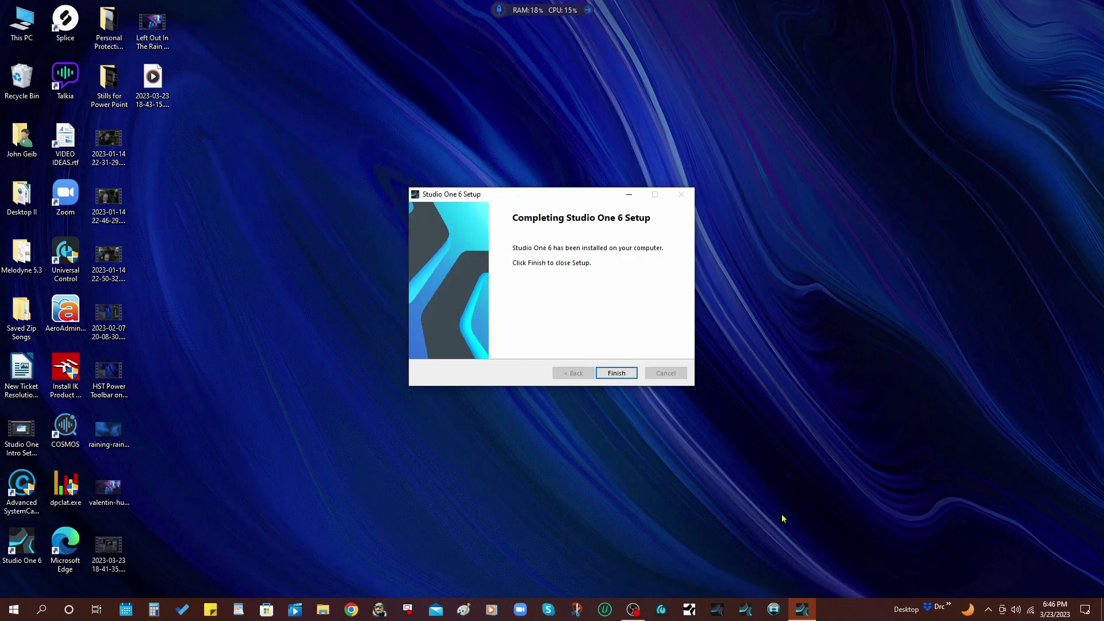
{"action": "left_click", "coordinate": [616, 374]}
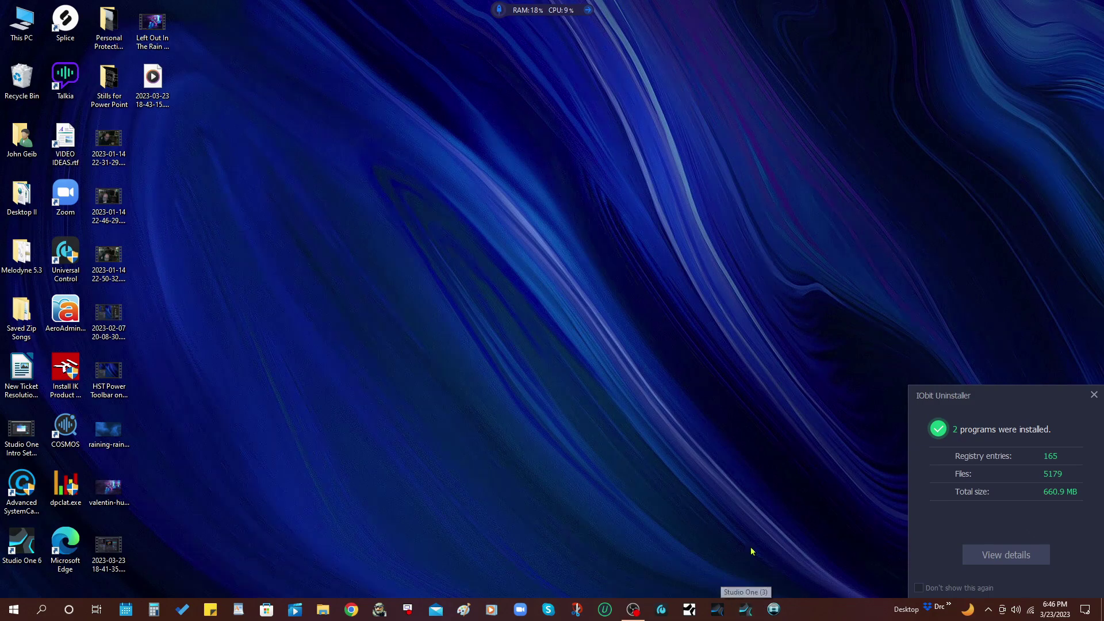
Browse to C:\Program Files\PreSonus\studio one 61\Studio One 6 in File Explorer
{"action": "left_click", "coordinate": [333, 615]}
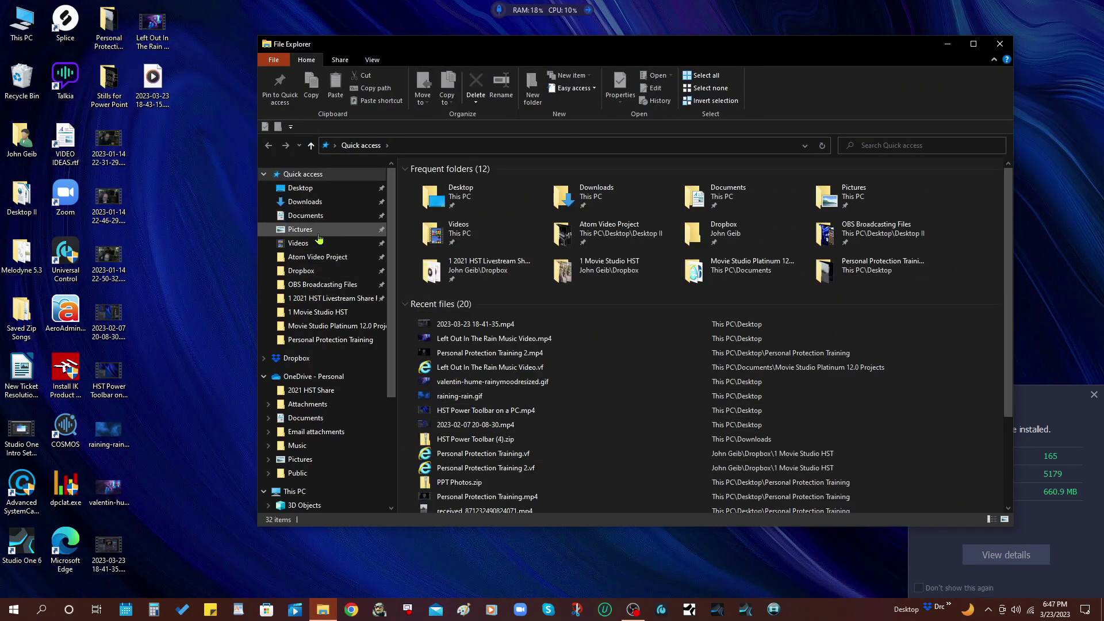
{"action": "scroll", "coordinate": [320, 238], "scroll_direction": "down", "scroll_amount": 3}
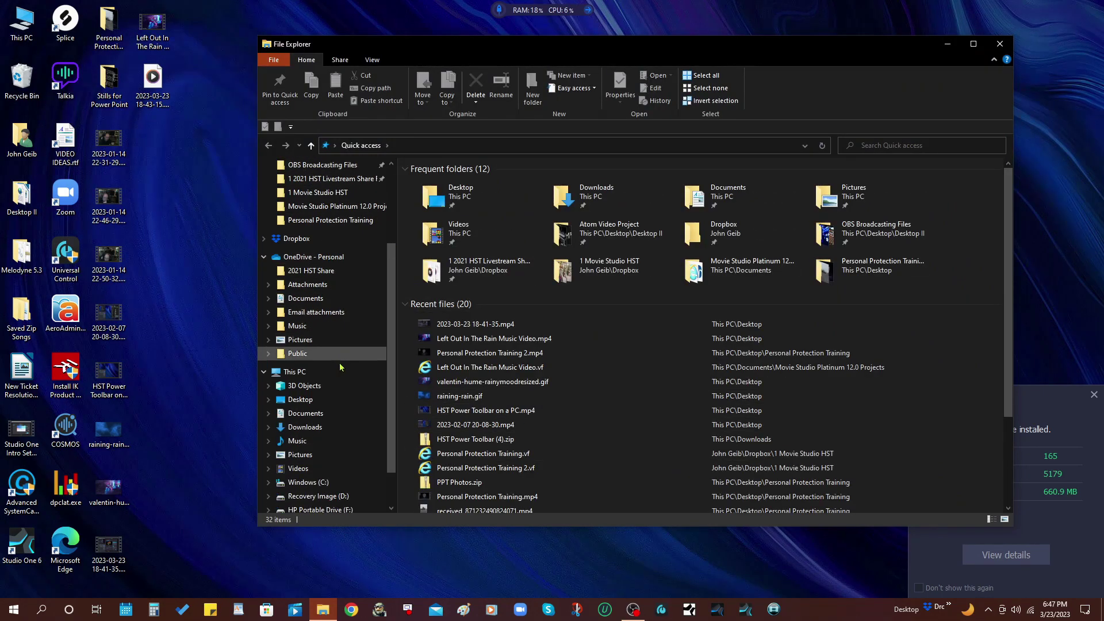
{"action": "left_click", "coordinate": [337, 373]}
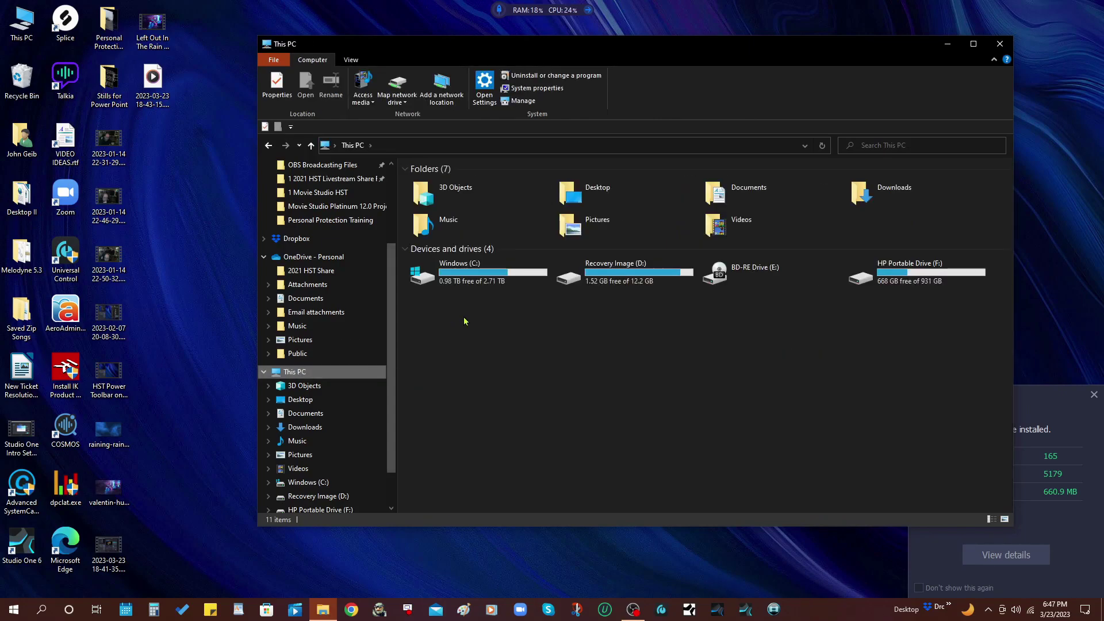
{"action": "double_click", "coordinate": [491, 275]}
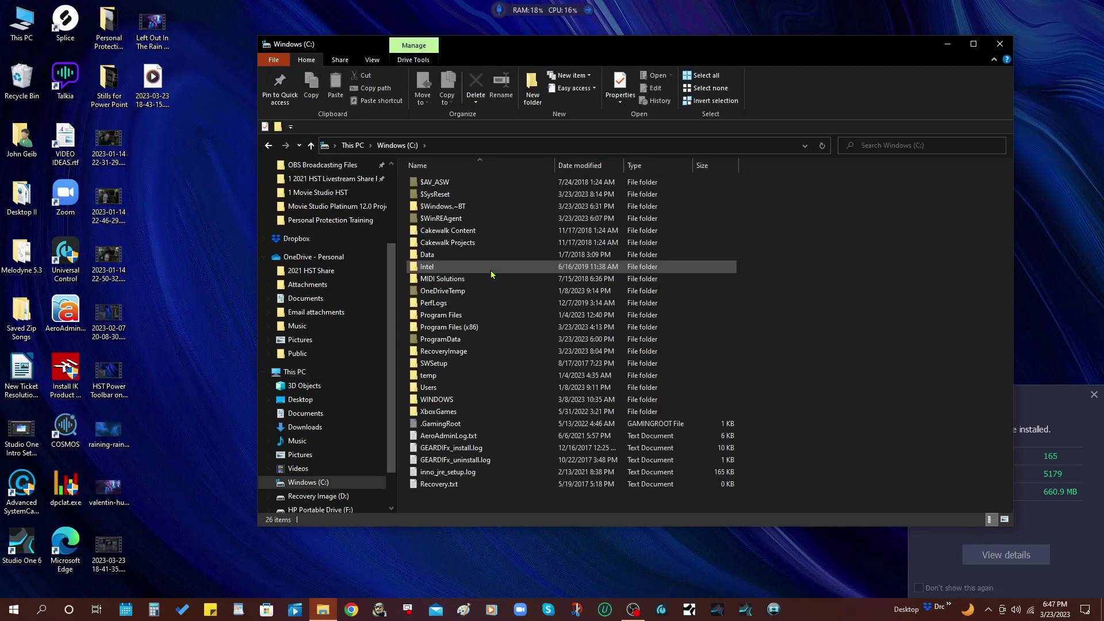
{"action": "double_click", "coordinate": [443, 315]}
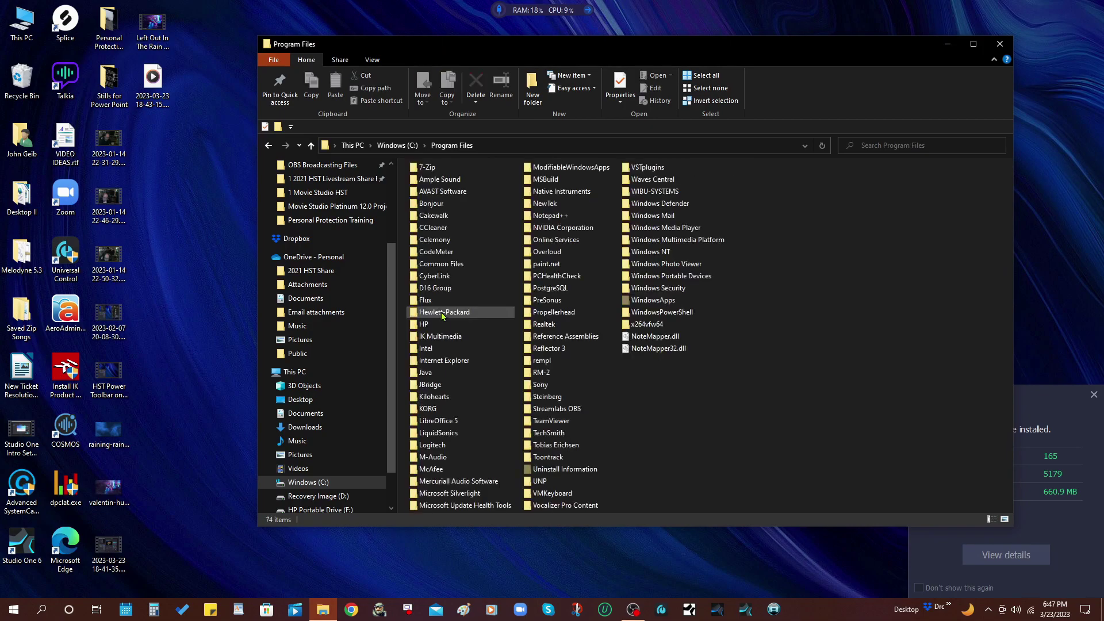
{"action": "double_click", "coordinate": [547, 300]}
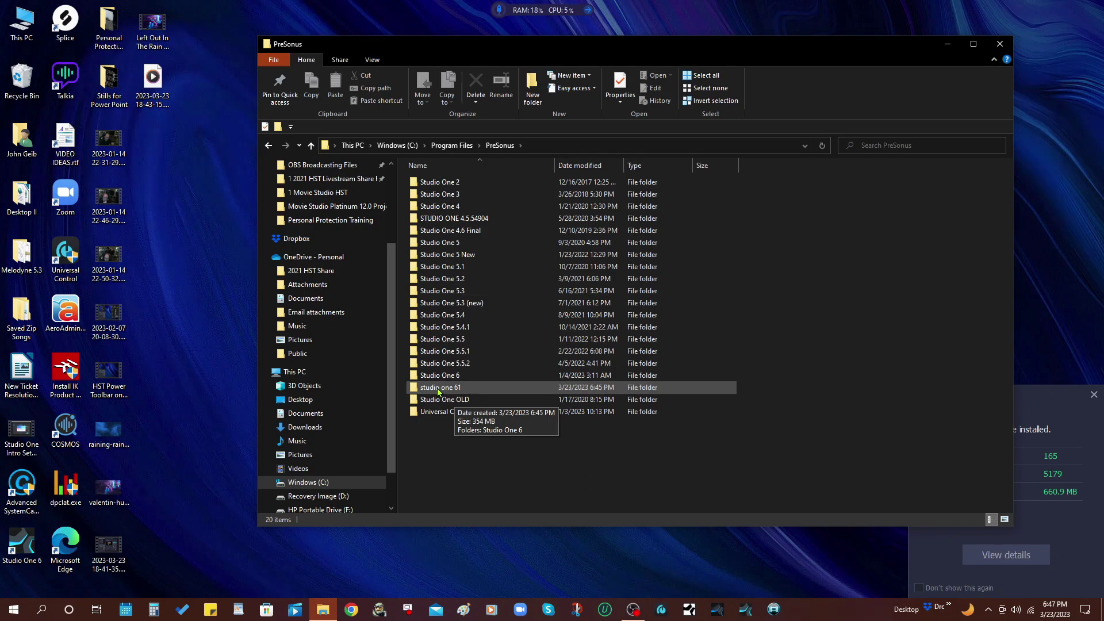
{"action": "double_click", "coordinate": [437, 388]}
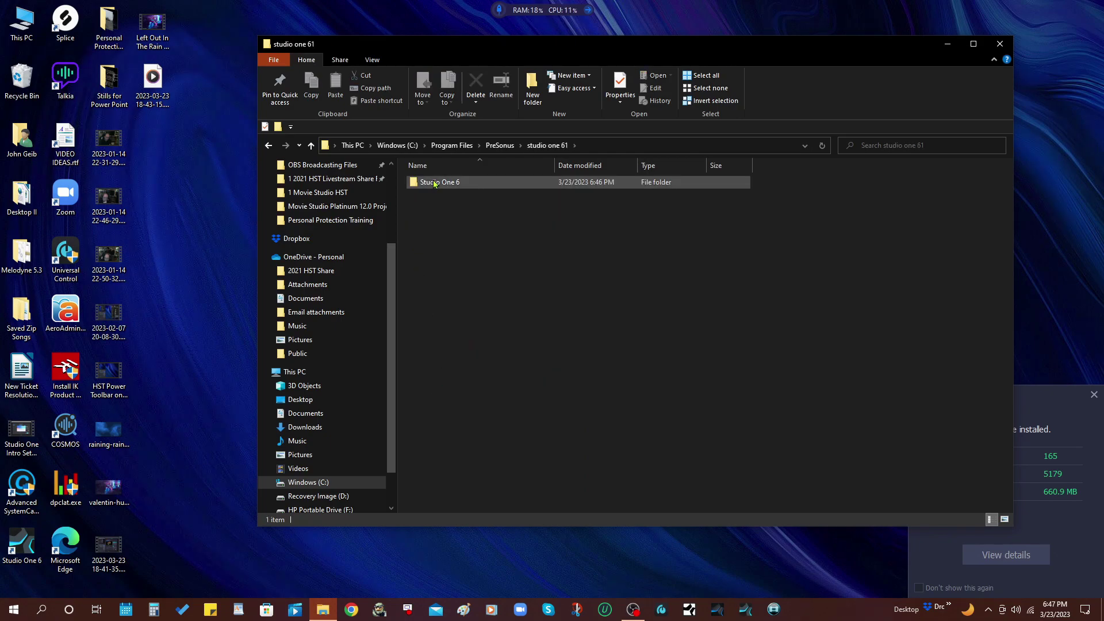
{"action": "double_click", "coordinate": [434, 182]}
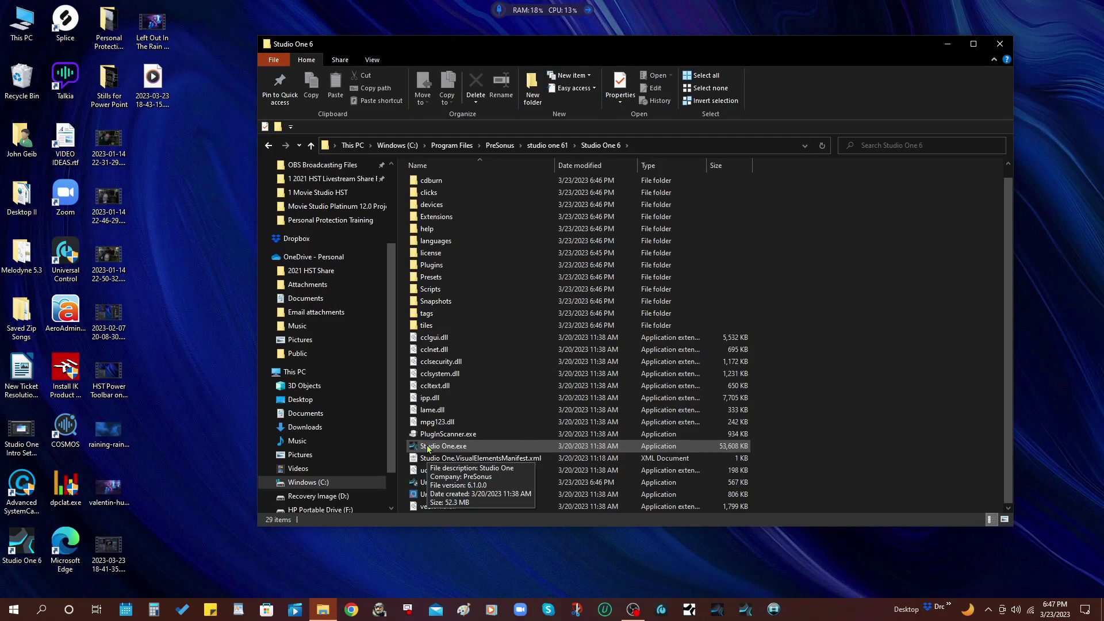
Create a desktop shortcut to Studio One.exe and rename it 'Studio One 61.exe'
{"action": "left_click_drag", "start_coordinate": [428, 449], "coordinate": [194, 339]}
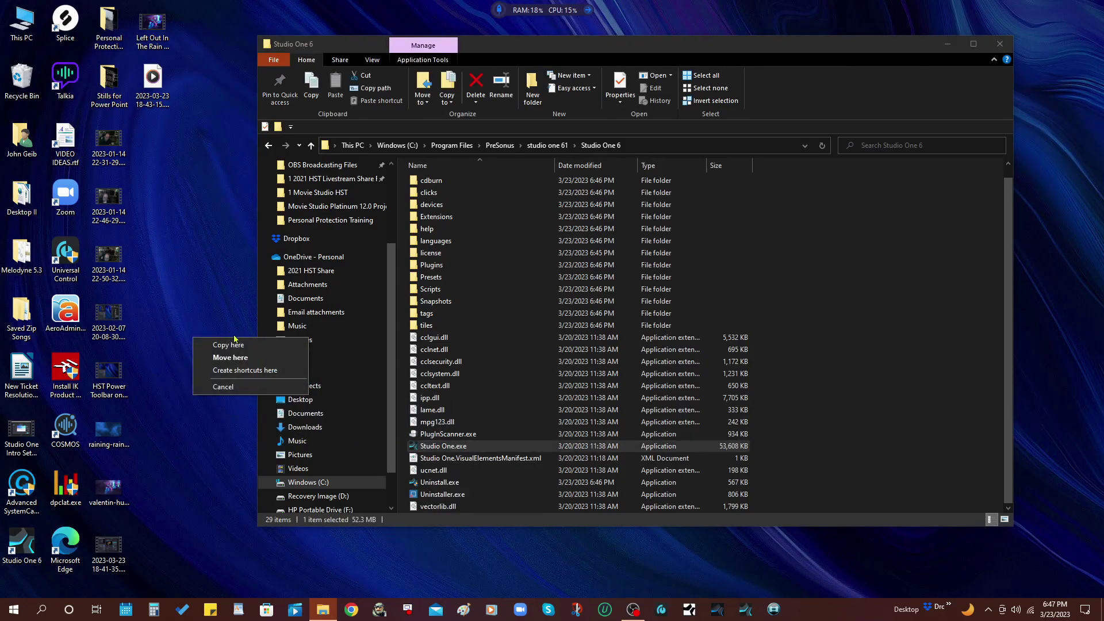
{"action": "left_click", "coordinate": [233, 369]}
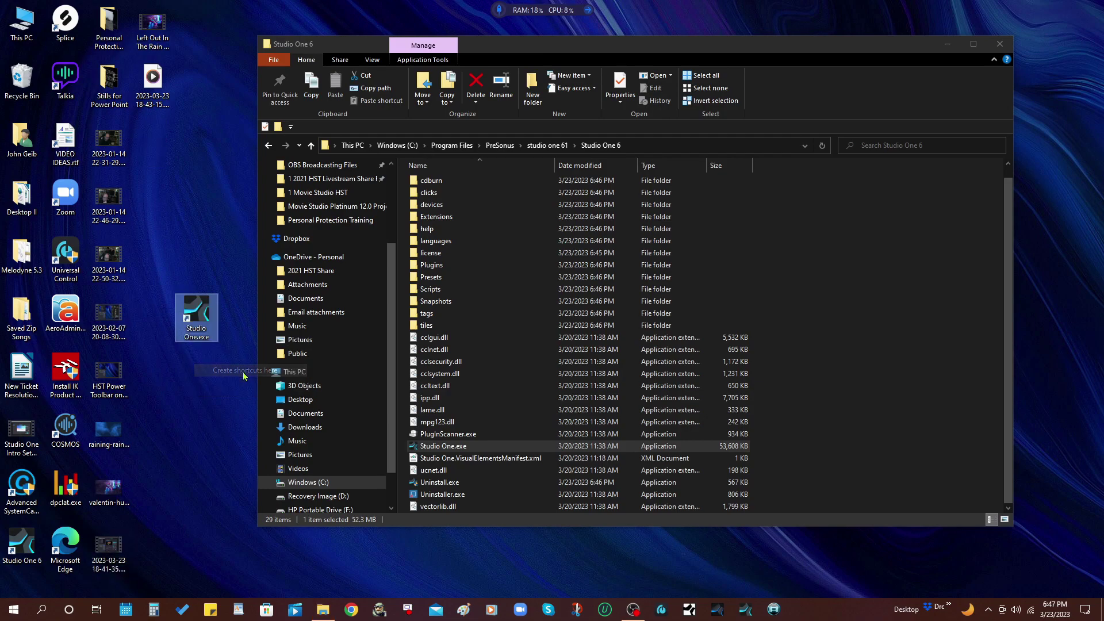
{"action": "left_click", "coordinate": [204, 330]}
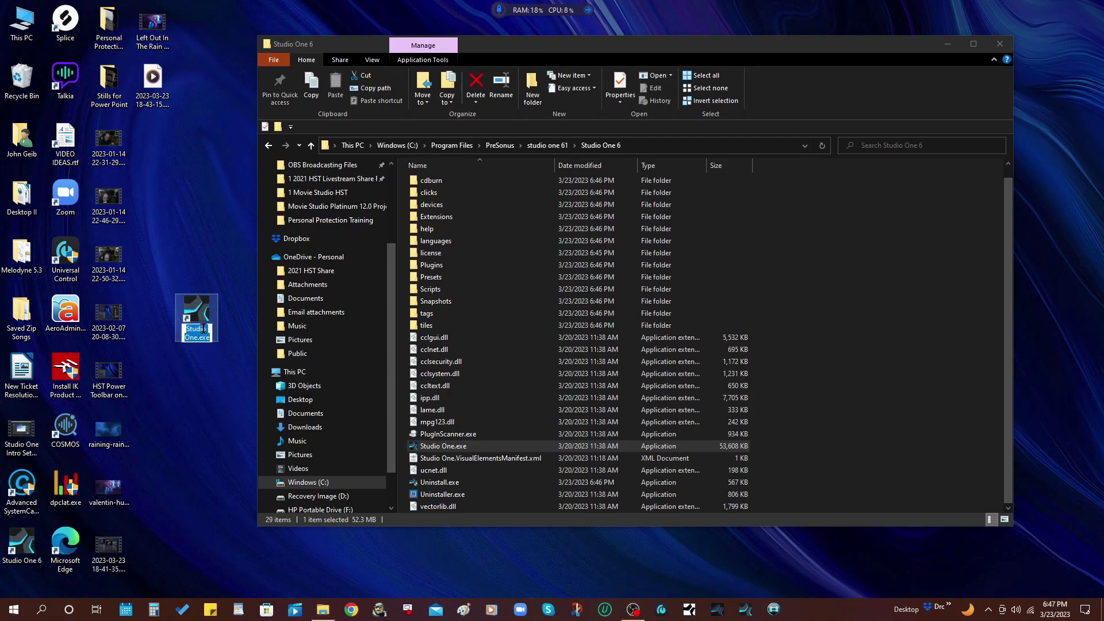
{"action": "left_click", "coordinate": [196, 338]}
{"action": "type", "text": "61"}
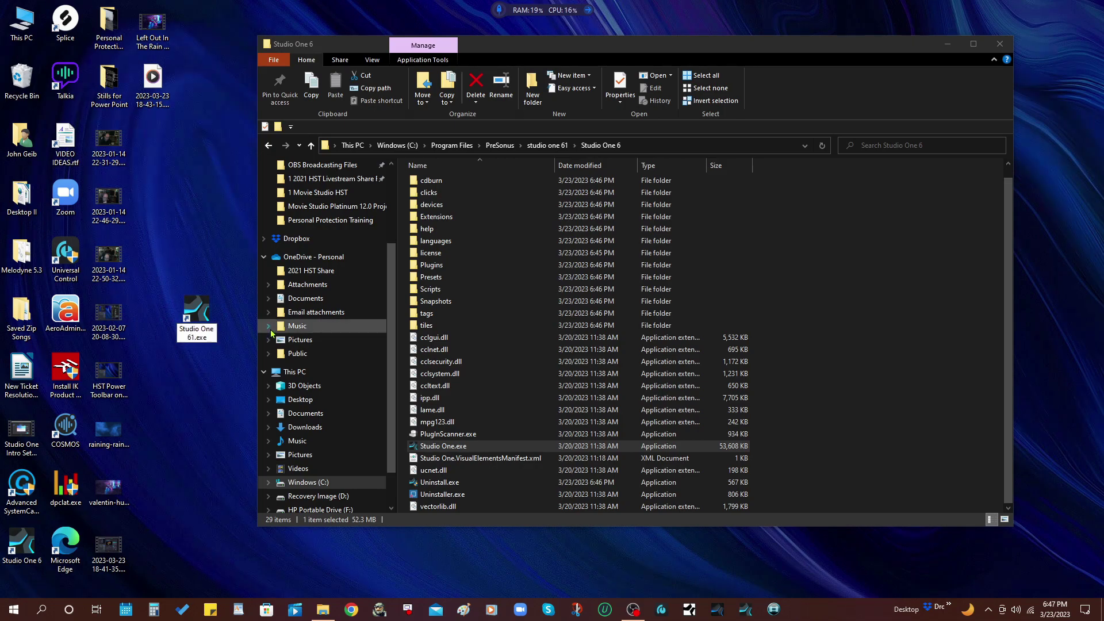
{"action": "key", "text": "Return"}
Move the shortcut up among the top desktop icons and close File Explorer
{"action": "left_click", "coordinate": [227, 397]}
{"action": "left_click_drag", "start_coordinate": [197, 320], "coordinate": [154, 147]}
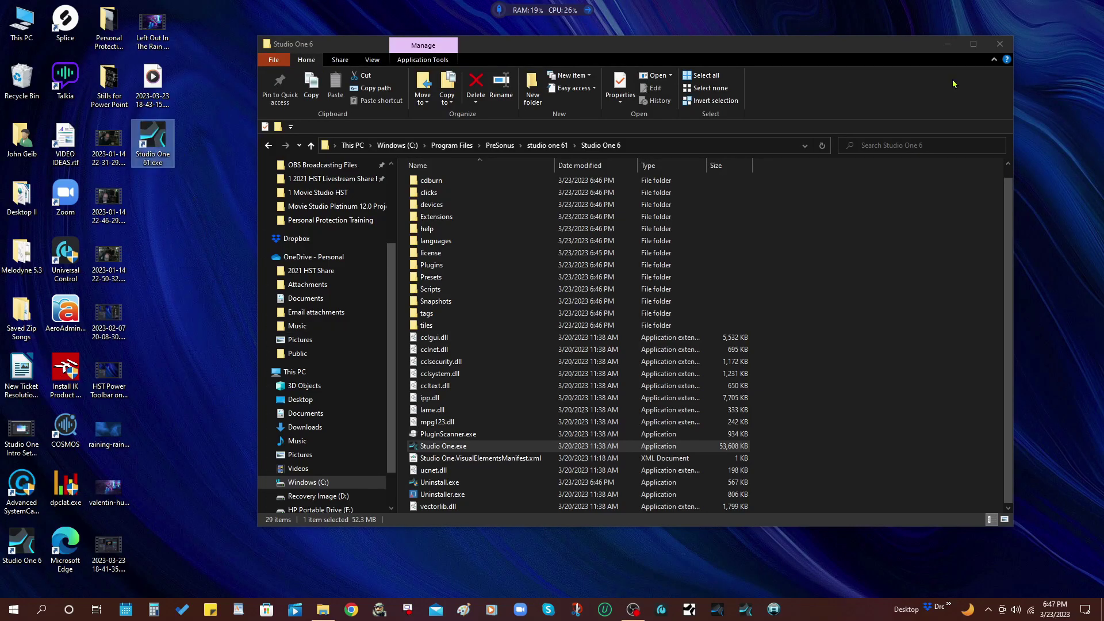
{"action": "left_click", "coordinate": [1000, 44]}
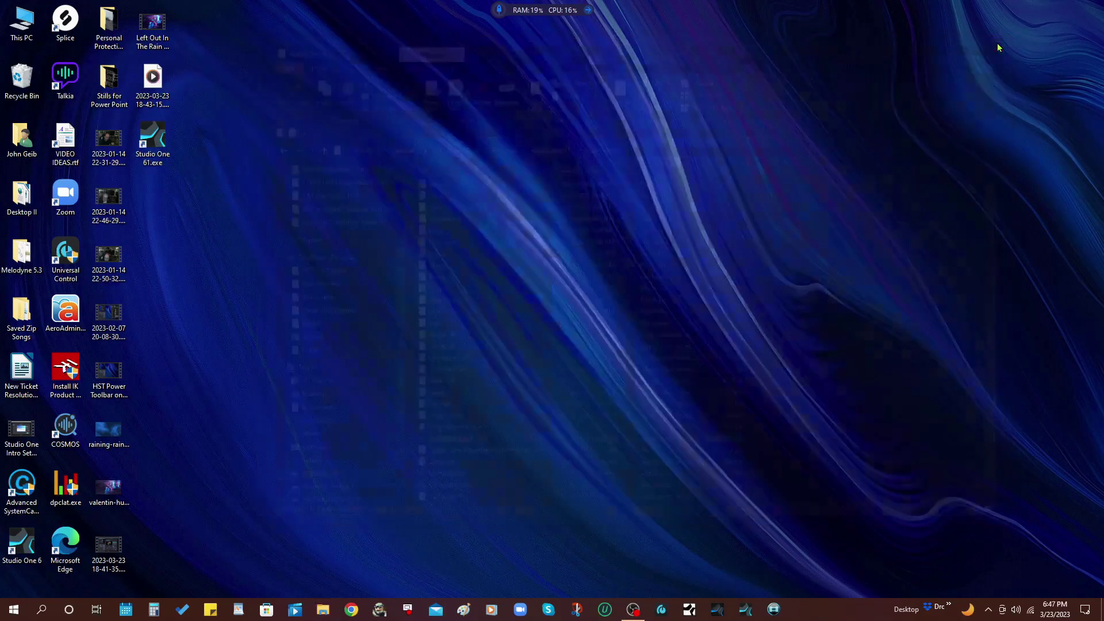
Launch Studio One 6.1 from the Studio One 61.exe desktop shortcut
{"action": "double_click", "coordinate": [146, 138]}
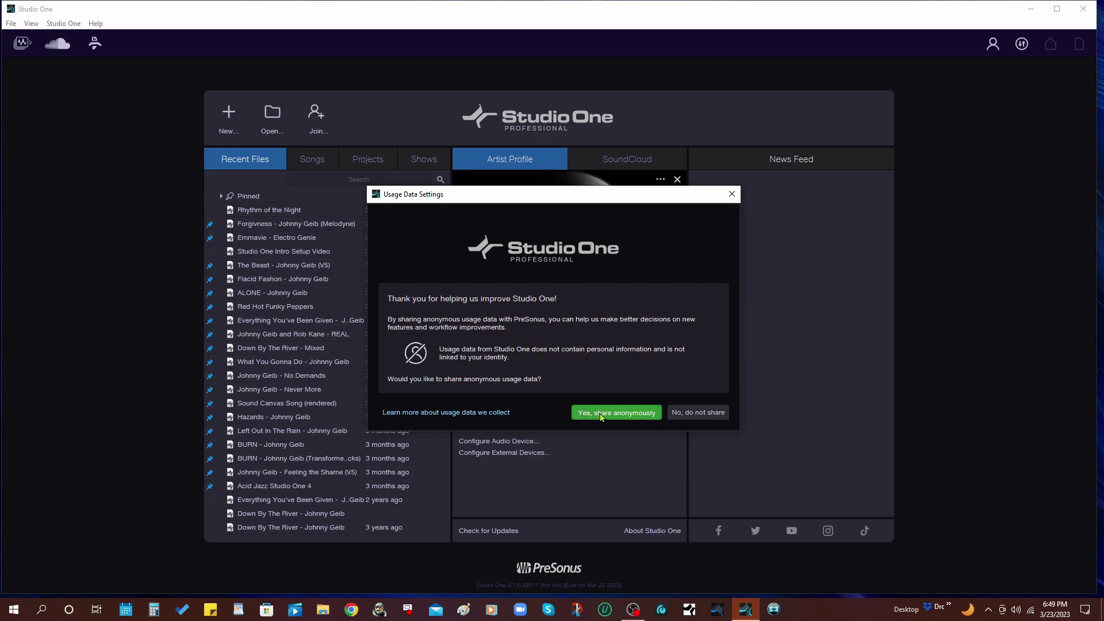
Accept anonymous usage data sharing in the Usage Data Settings dialog with 'Yes, share anonymously'
{"action": "left_click", "coordinate": [633, 414]}
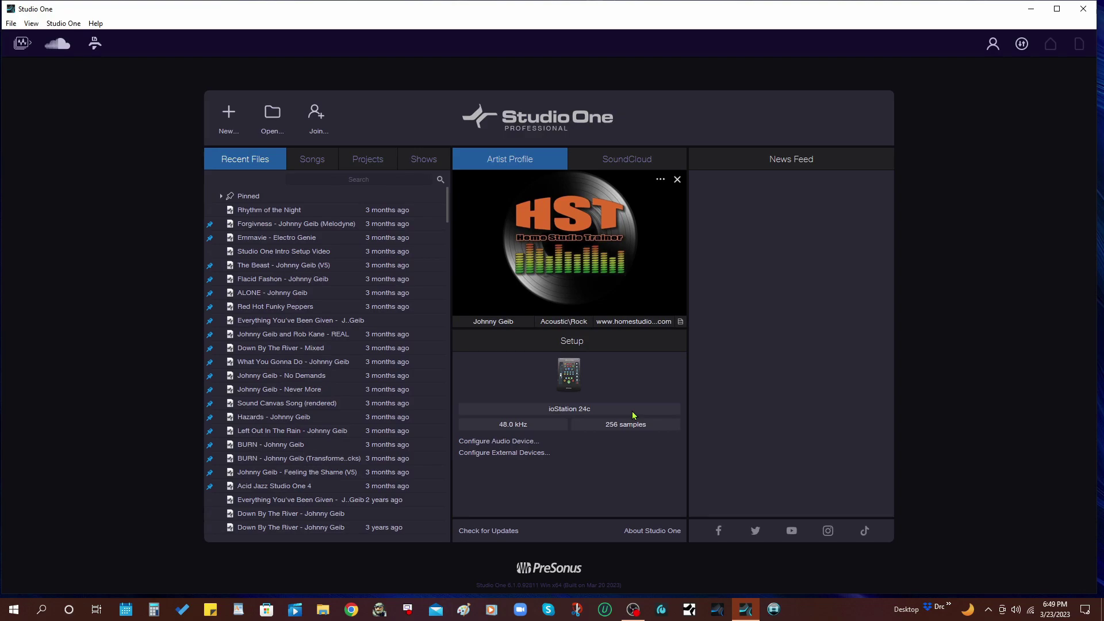